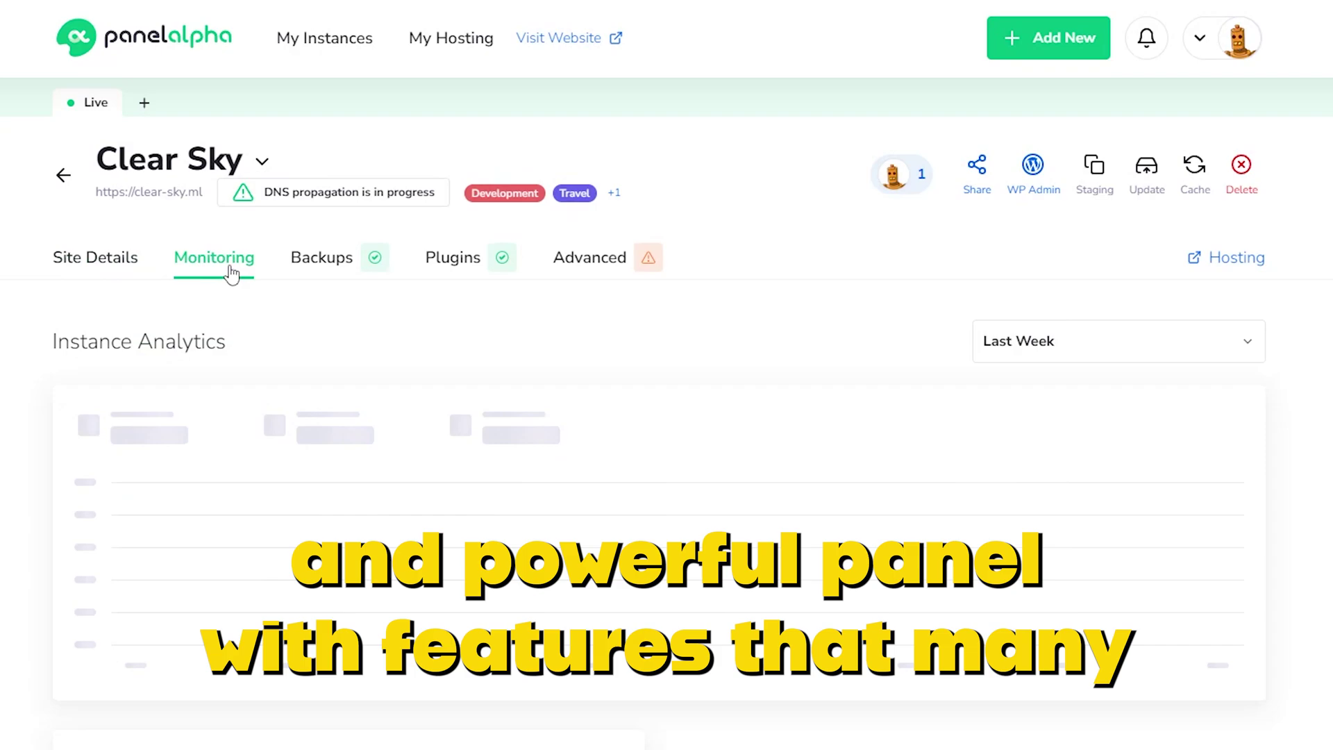
Step: Open the Backups tab on the Clear Sky instance page
left_click(340, 277)
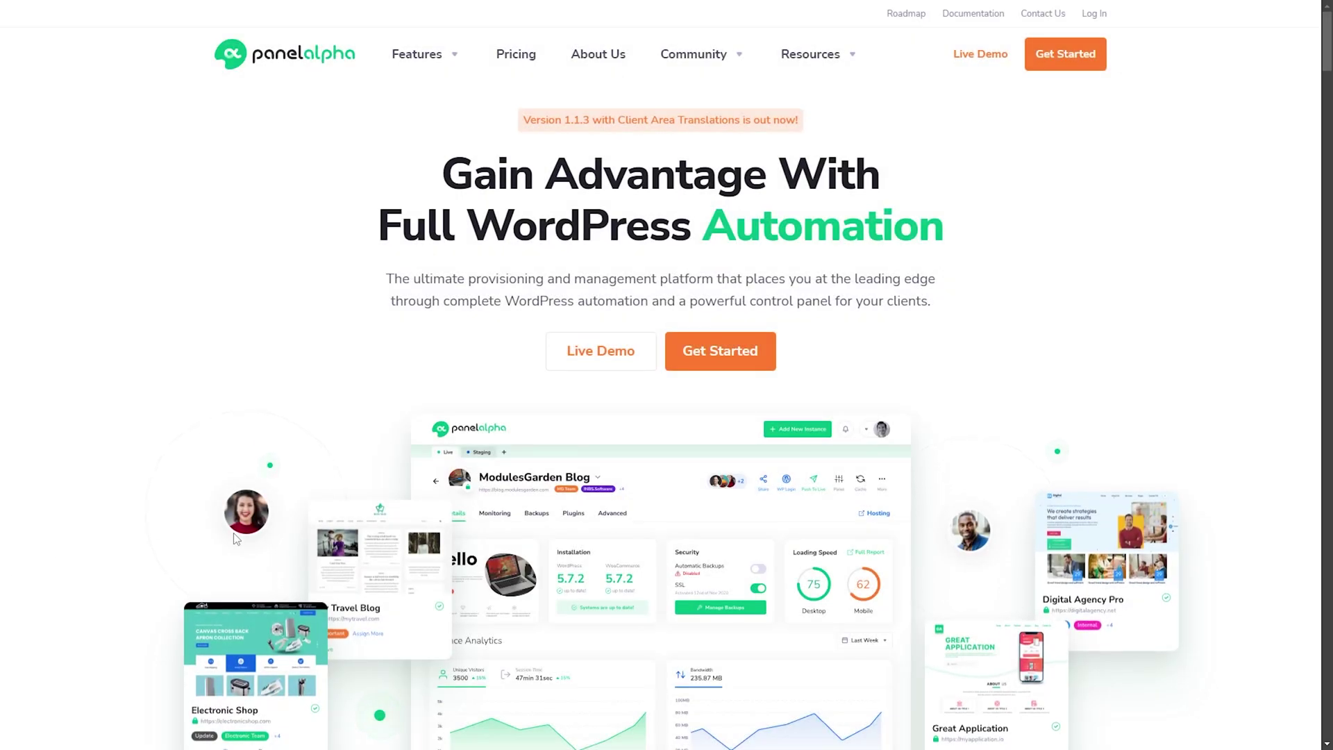
Step: Go to the pricing plans and order the Business Plan license
left_click(731, 353)
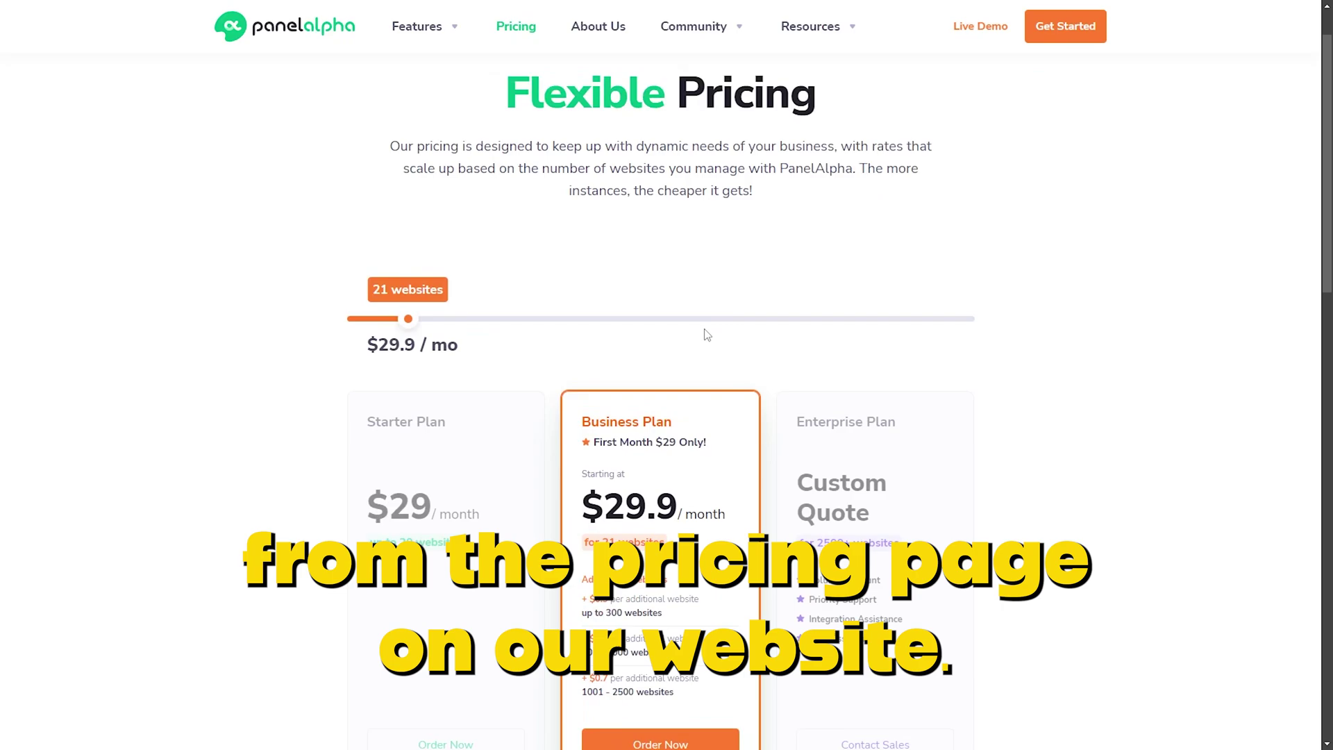
scroll(707, 334, "down", 3)
left_click(677, 606)
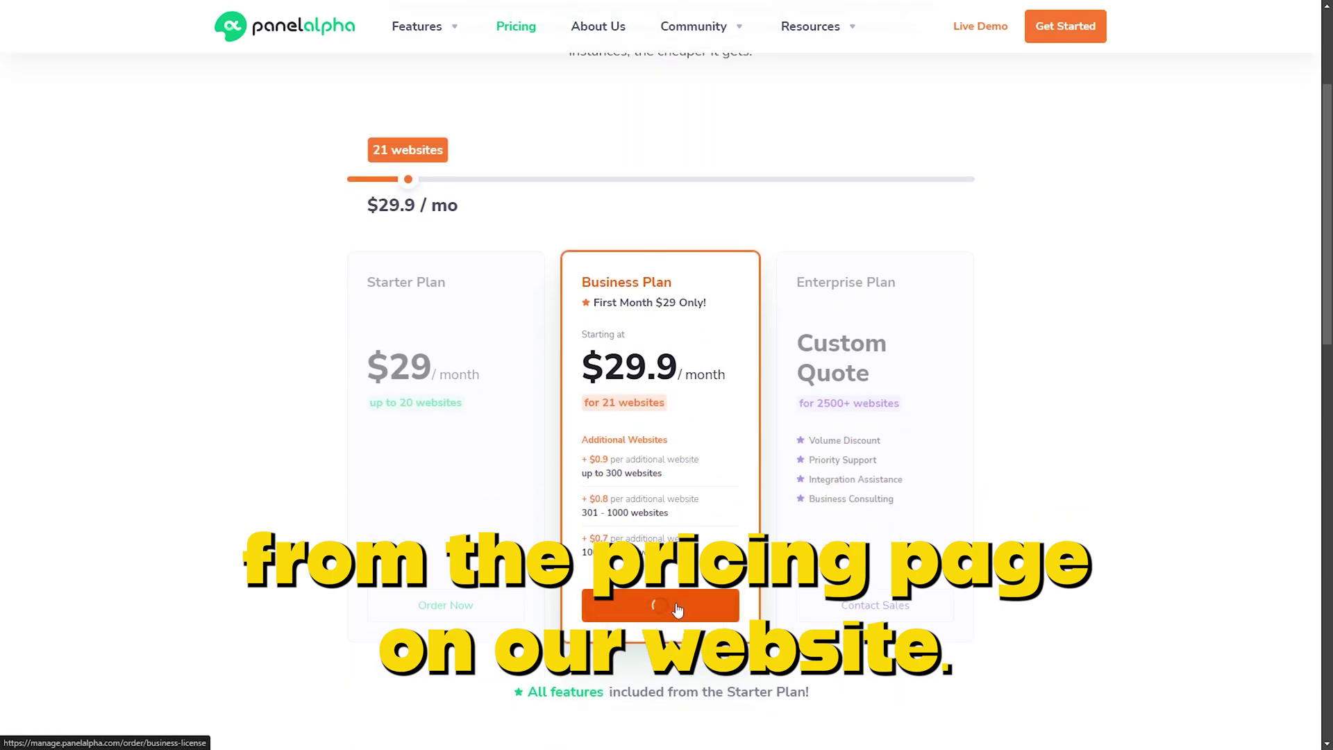
Step: Enter the buyer's first name and last name on the billing form
left_click(489, 452)
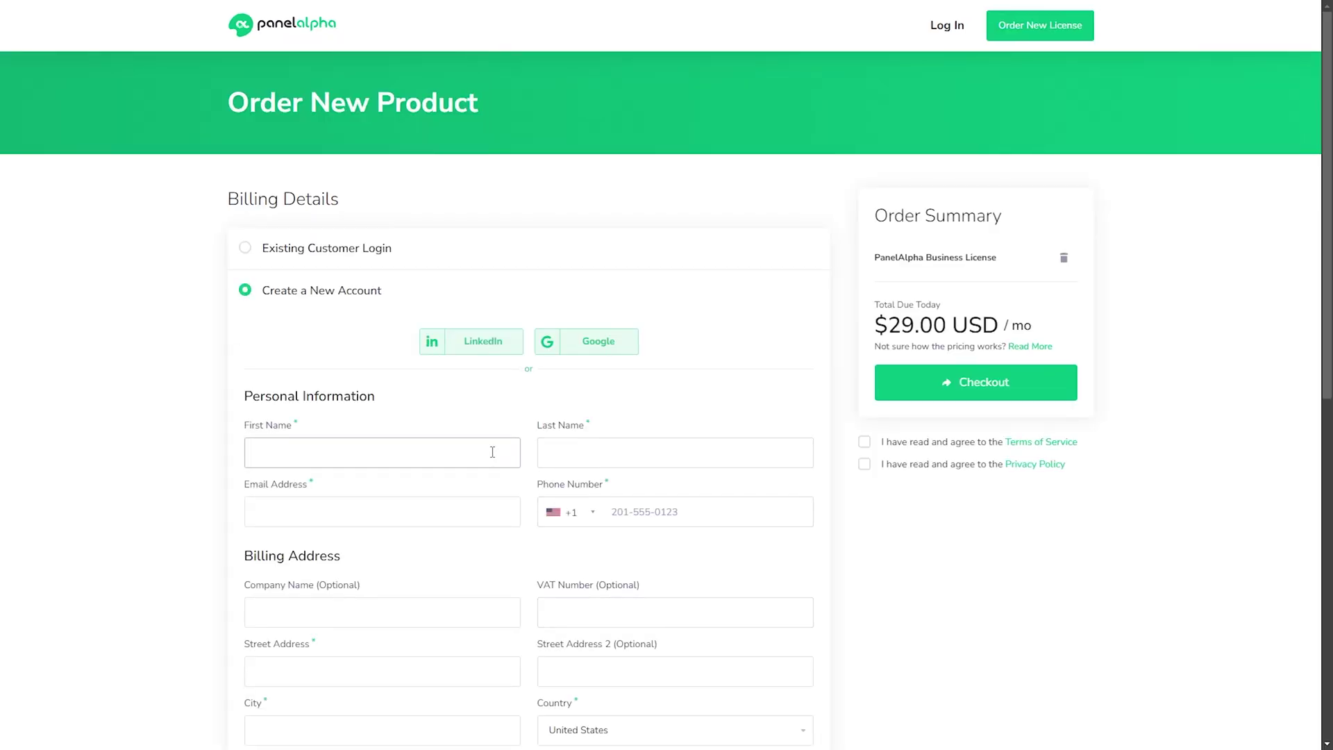
key("Tab")
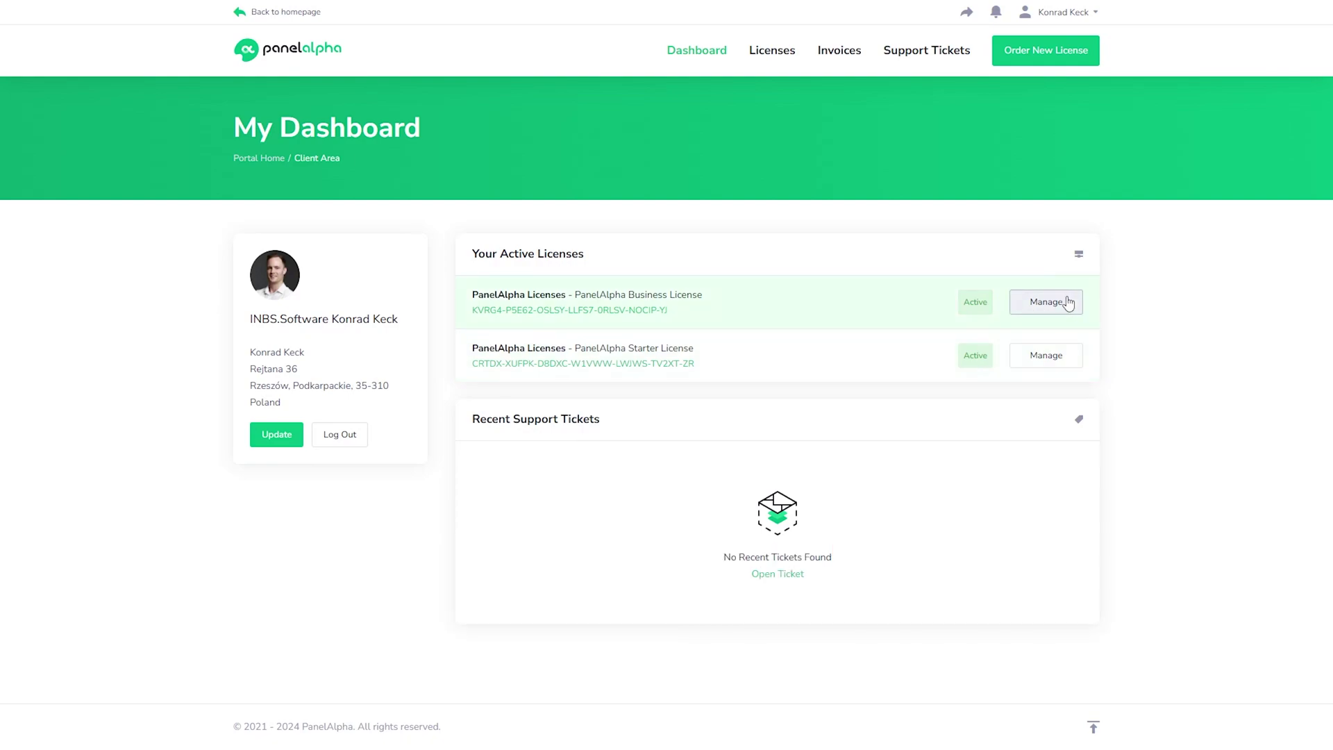
Step: Open the Business License via Manage and highlight the key under License Information
left_click(1068, 302)
scroll(580, 327, "down", 3)
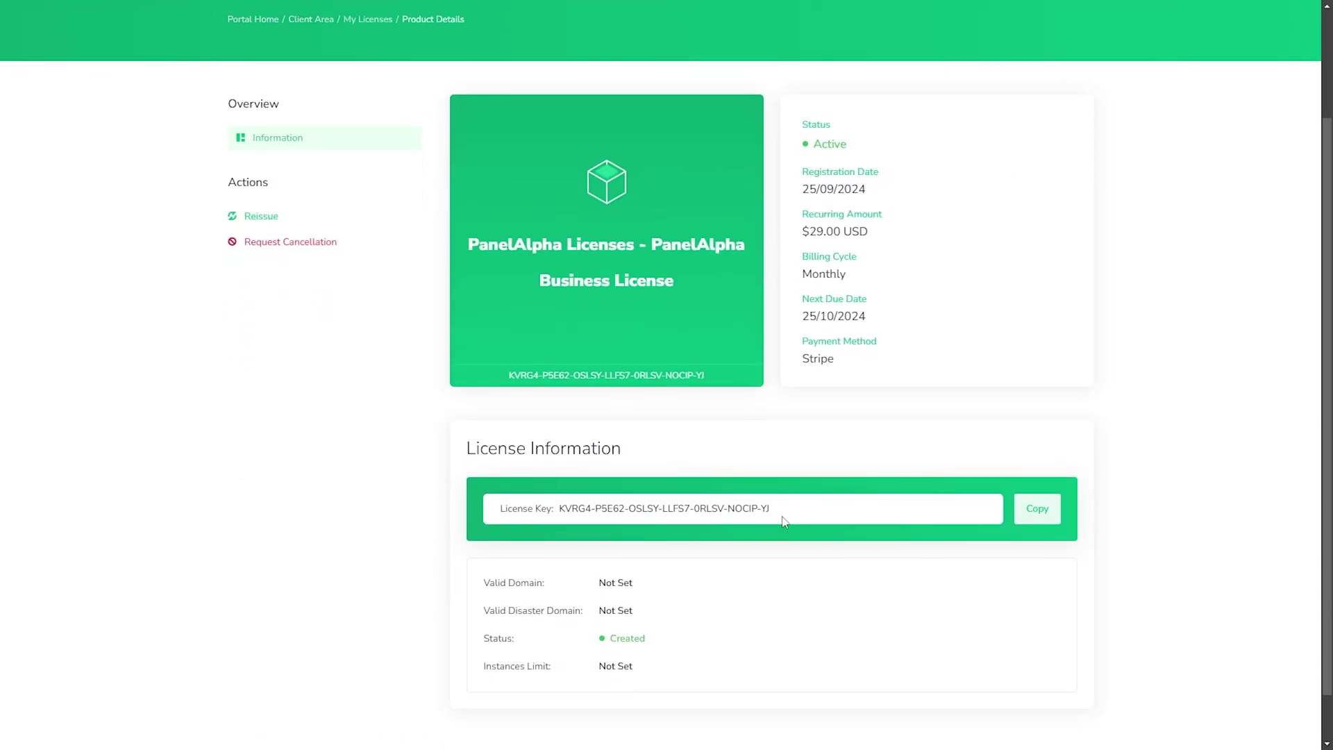
left_click_drag(784, 523, 559, 511)
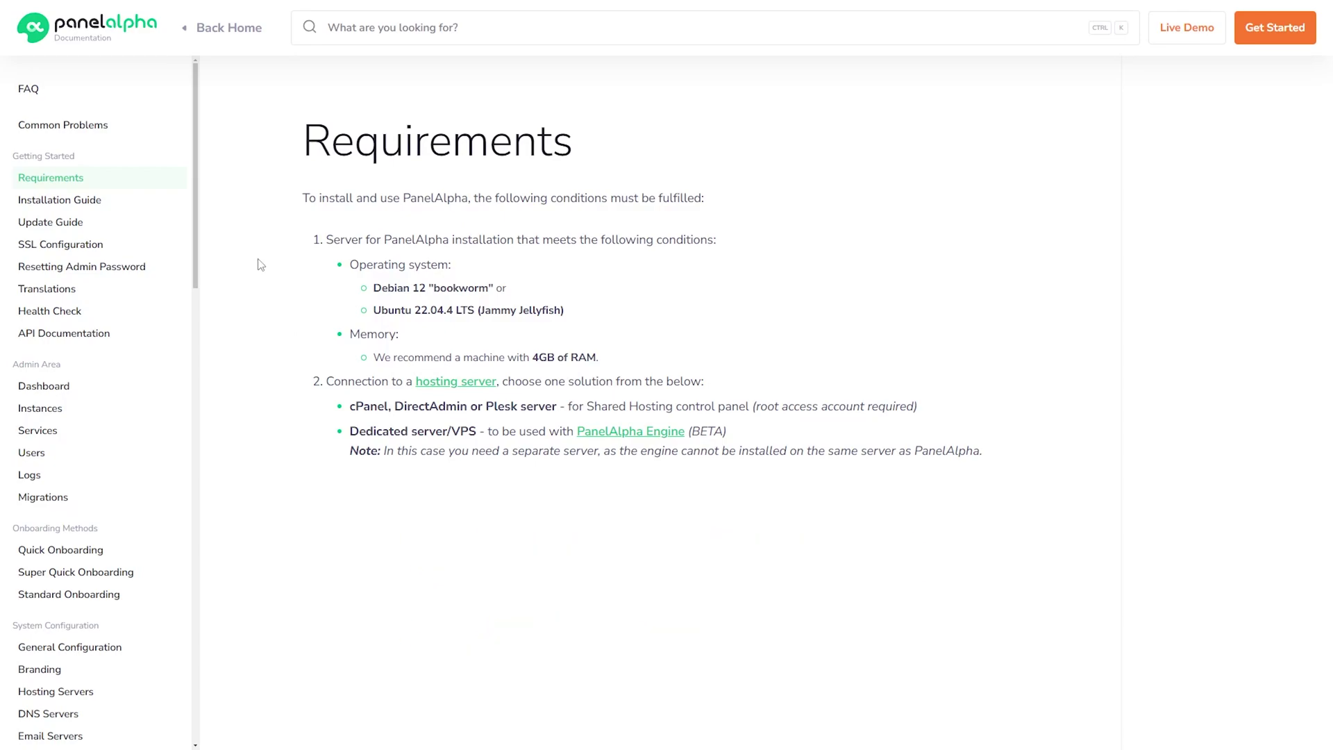
Step: Open the Installation Guide article, then enter root as the PuTTY login name
left_click(165, 203)
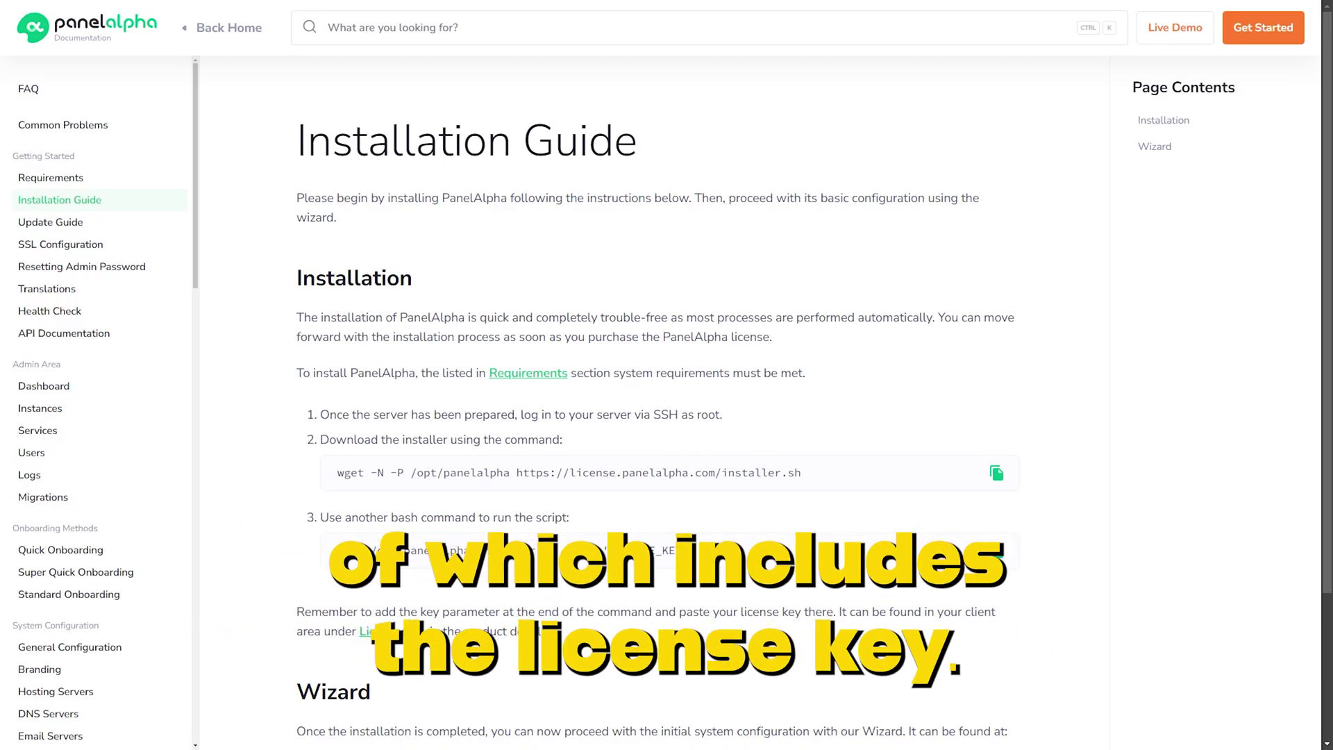
type("root")
key("Return")
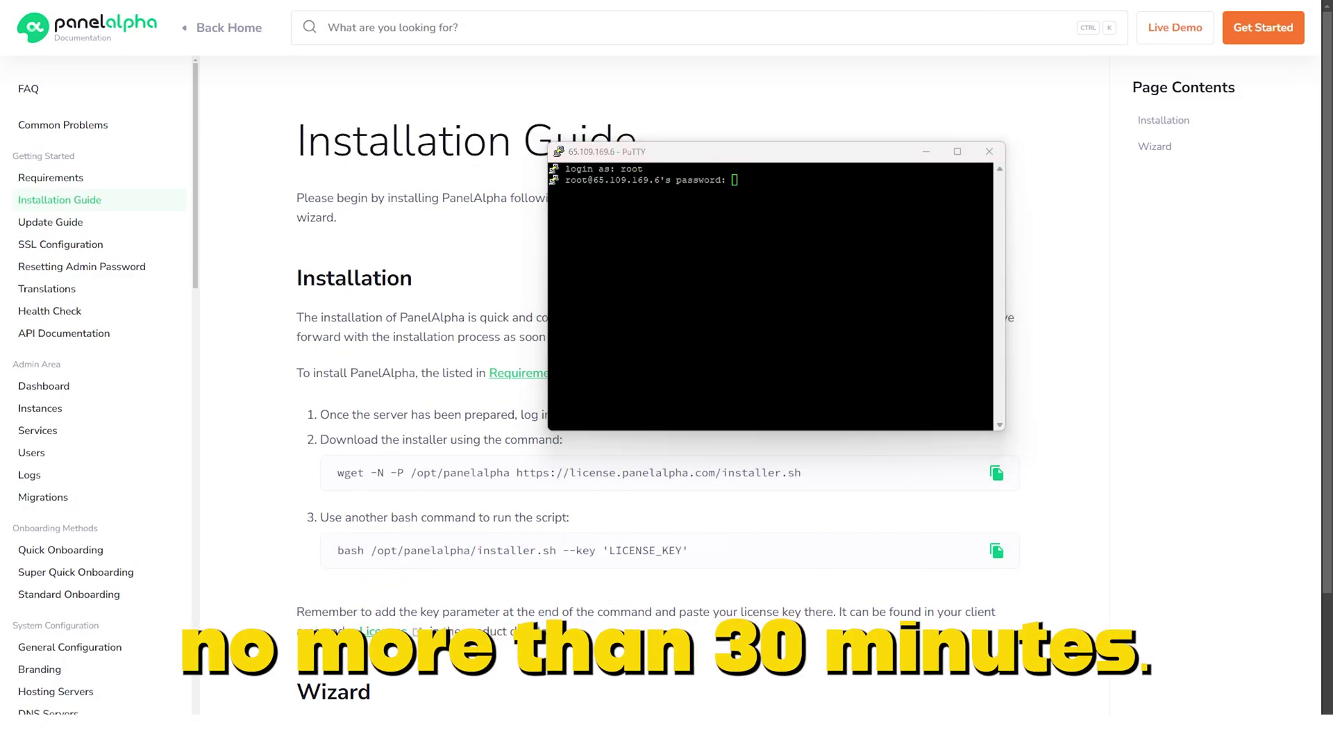
Step: Log in with the pasted root password and run the guide's wget download command
right_click(843, 191, "ctrl")
left_click(858, 222)
key("Return")
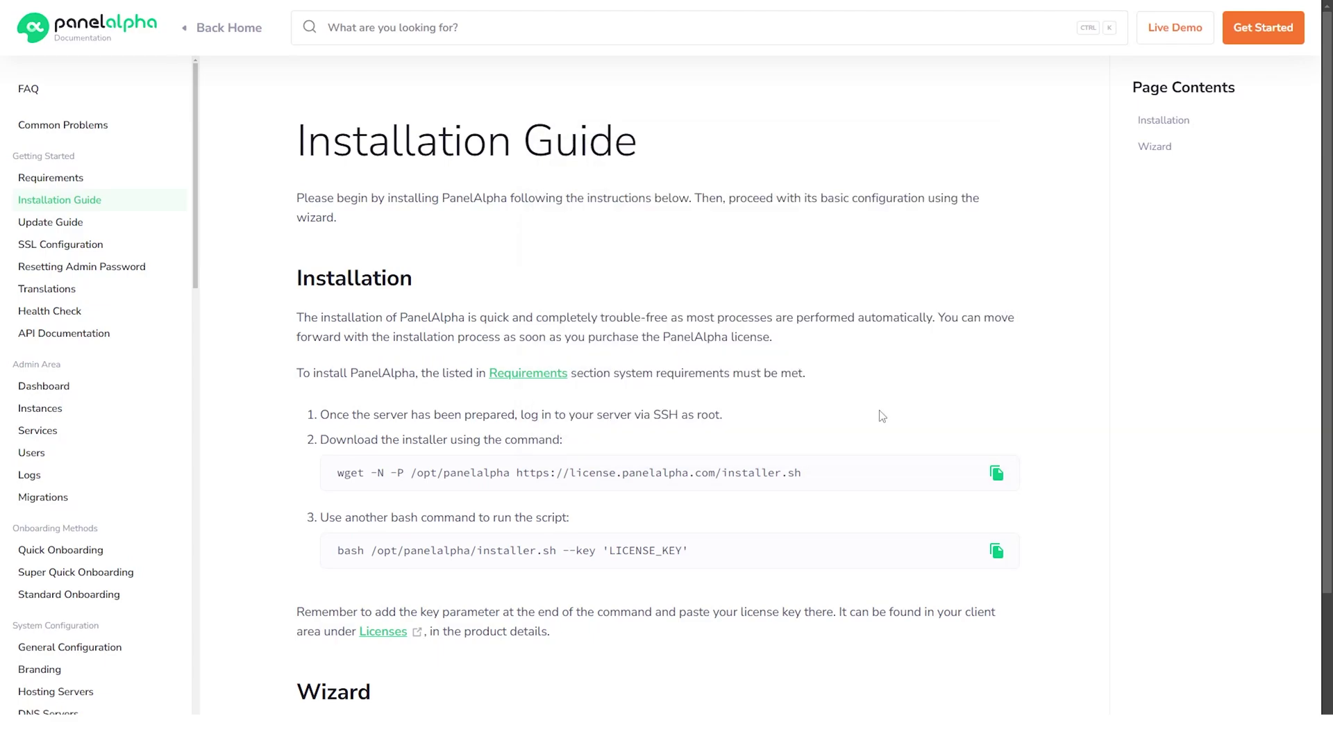
left_click(996, 474)
key("alt+Tab")
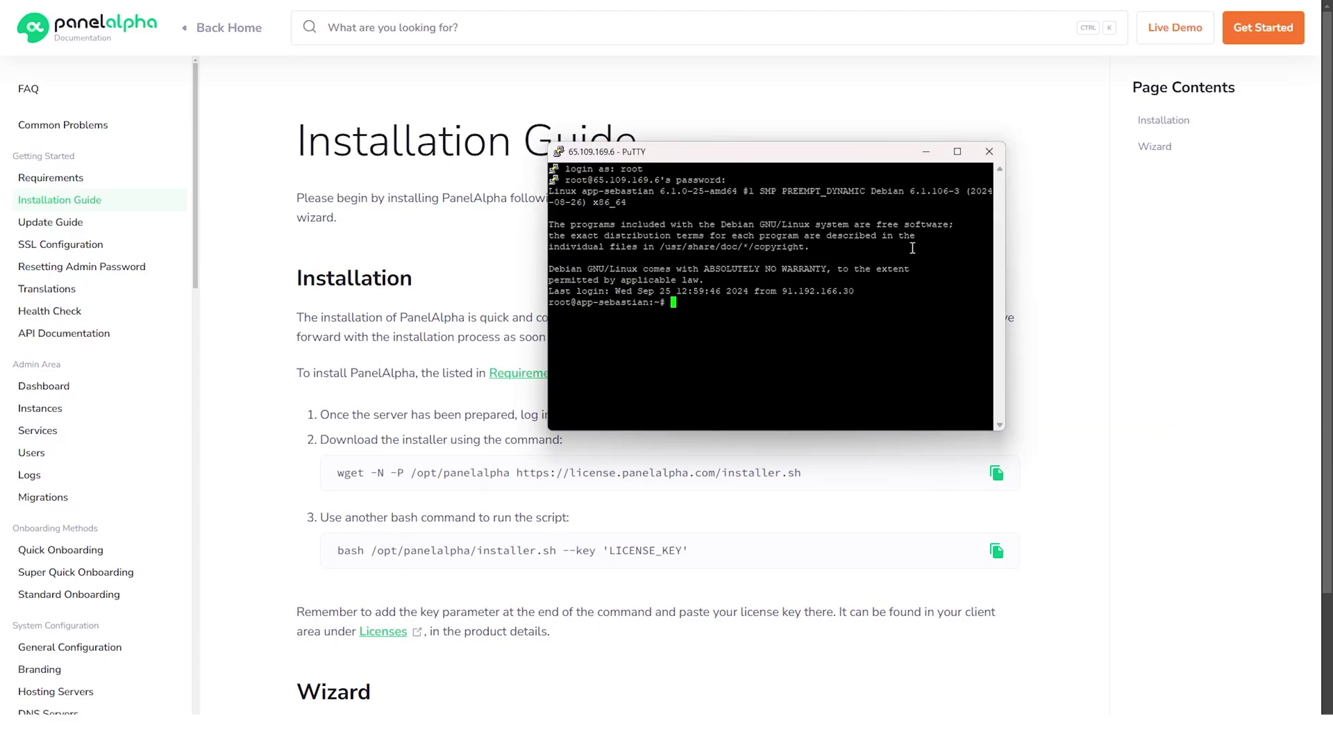
right_click(881, 339, "ctrl")
left_click(881, 337)
key("Return")
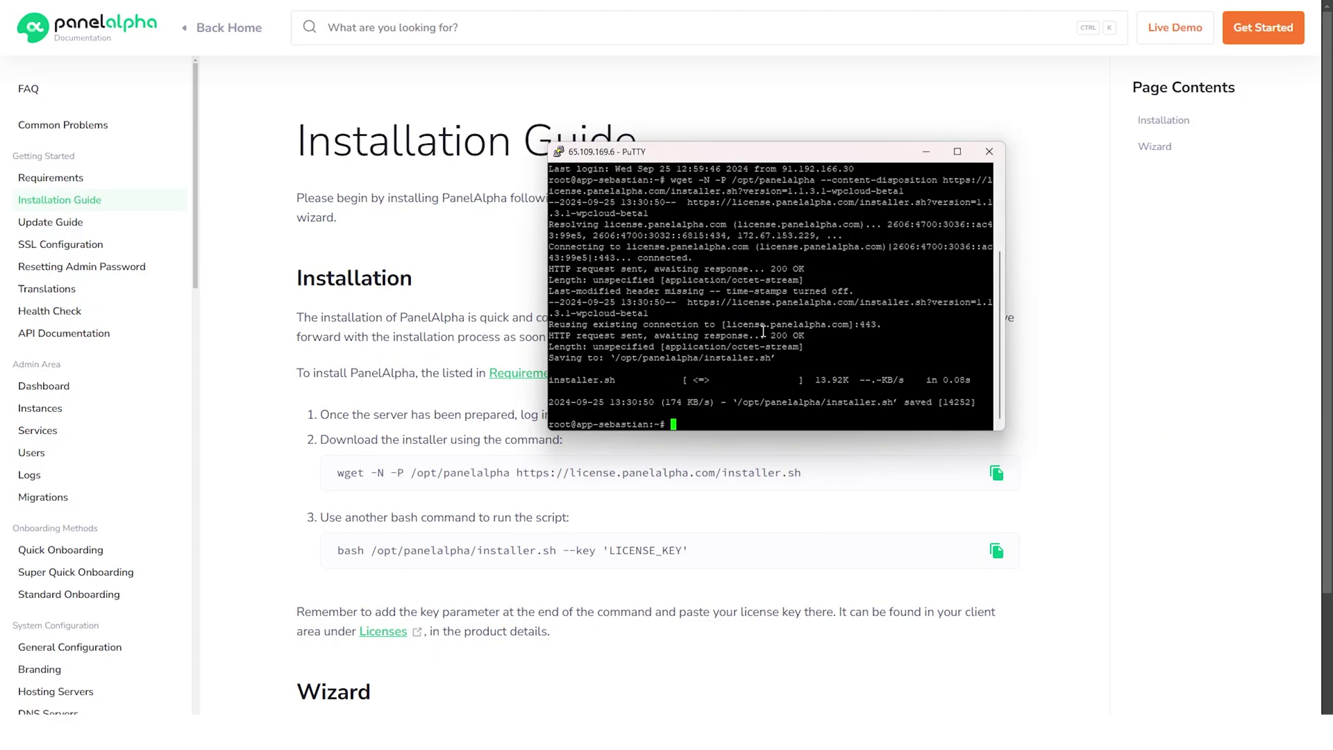
Step: Run the bash installer command with LICENSE_KEY replaced by the copied Business license key
left_click(996, 550)
key("alt+Tab")
right_click(750, 411, "ctrl")
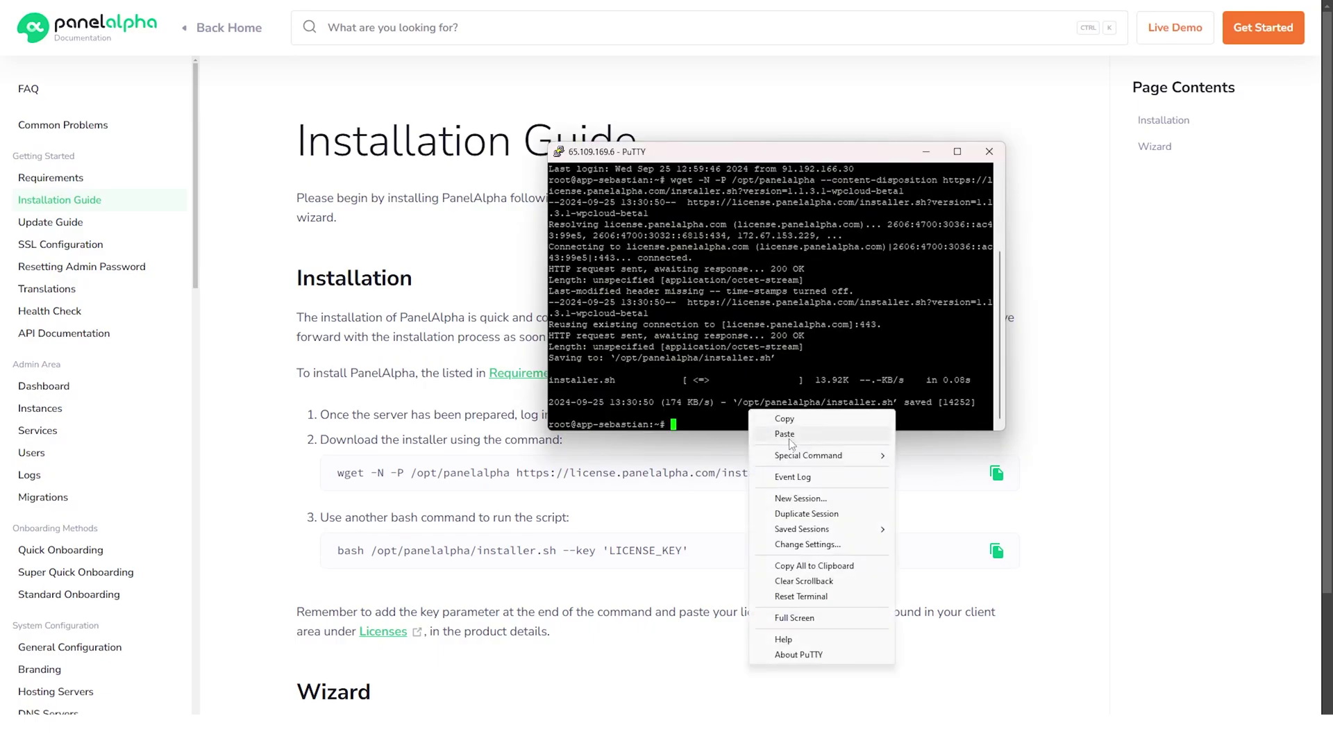
left_click(787, 435)
left_click(383, 402)
key("ctrl+Tab")
left_click(1037, 509)
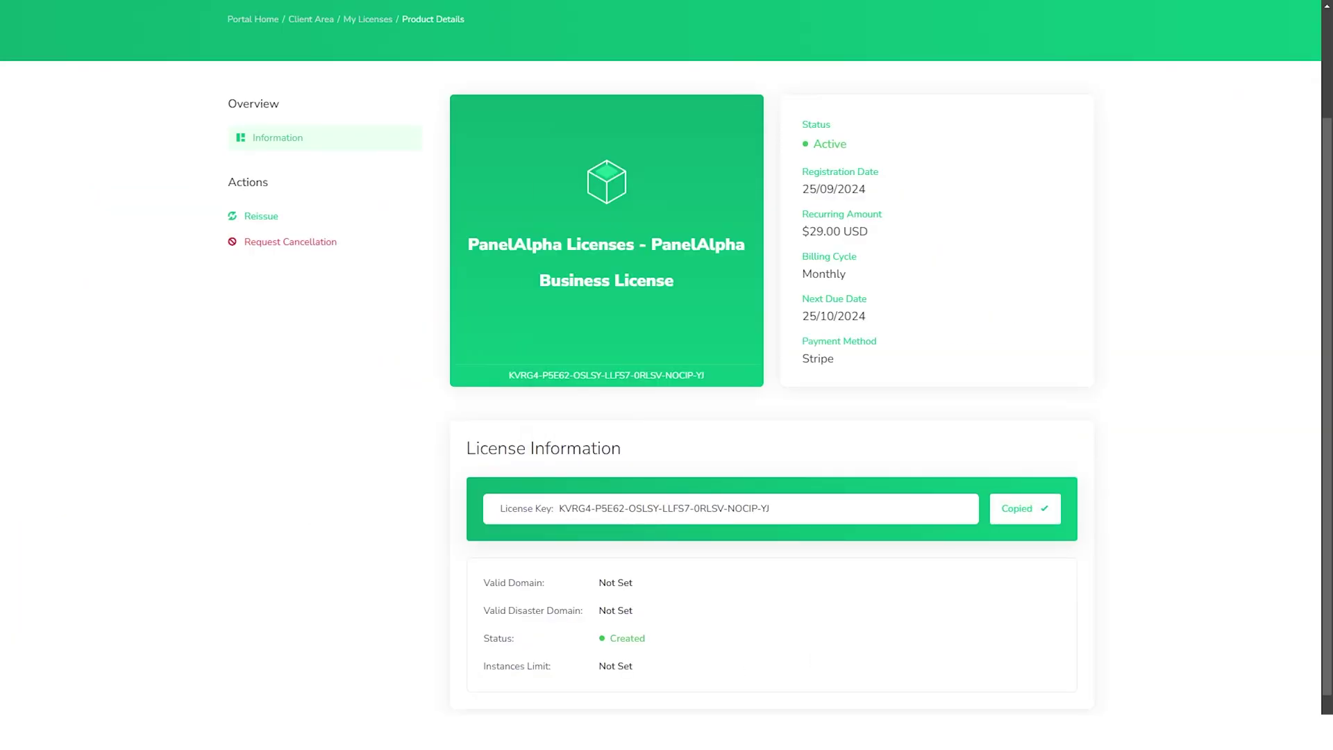
key("alt+Tab")
key("BackSpace")
key("BackSpace")
key("BackSpace")
key("BackSpace")
key("BackSpace")
key("BackSpace")
key("BackSpace")
key("BackSpace")
key("BackSpace")
key("BackSpace")
key("BackSpace")
key("BackSpace")
right_click(922, 416, "ctrl")
left_click(959, 439)
type("'")
key("Return")
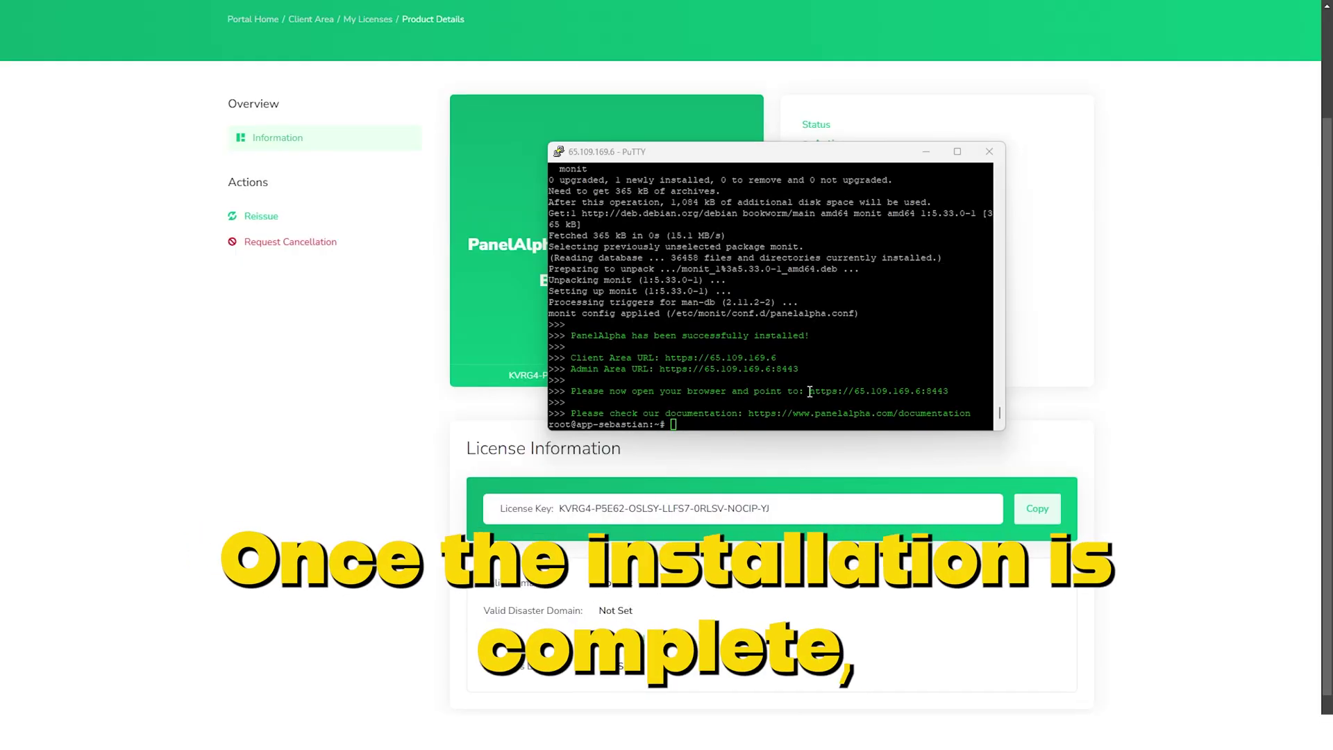
Step: Select the admin panel URL from the installer output
left_click(811, 392)
left_click_drag(811, 392, 957, 393)
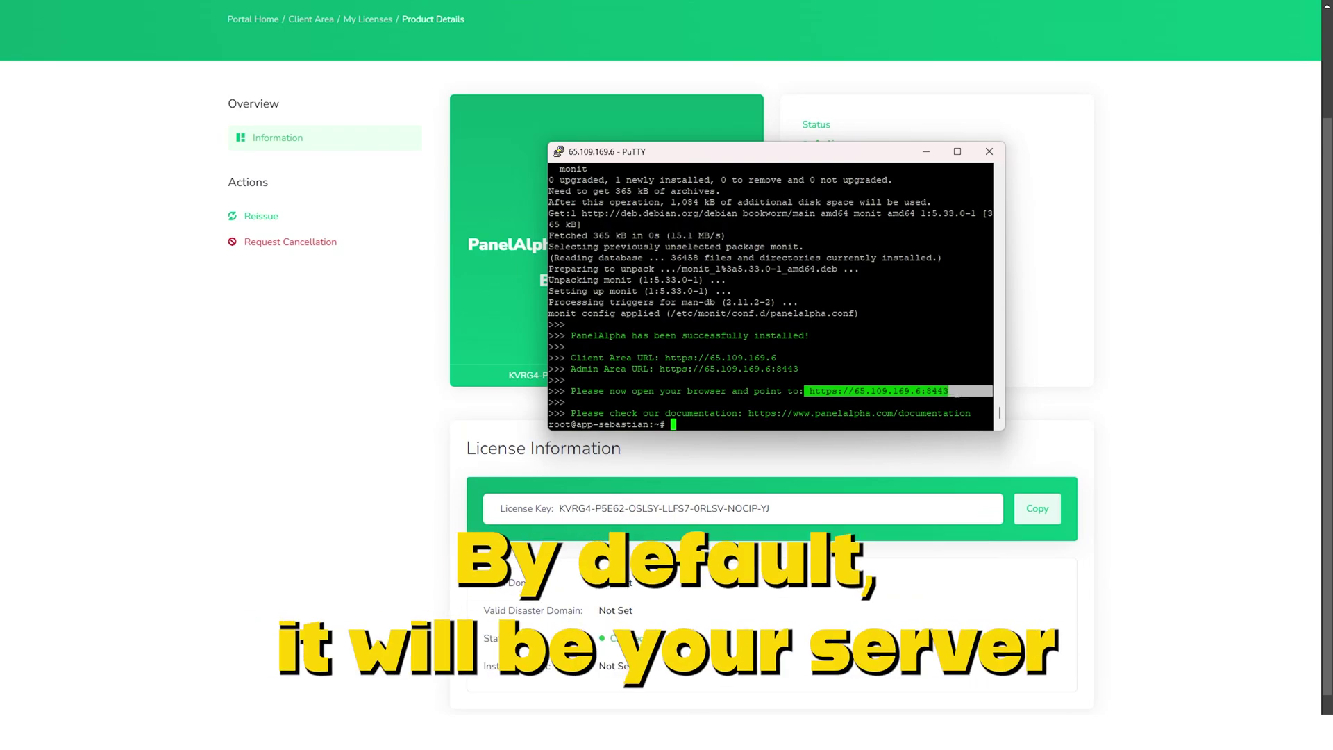
right_click(943, 393)
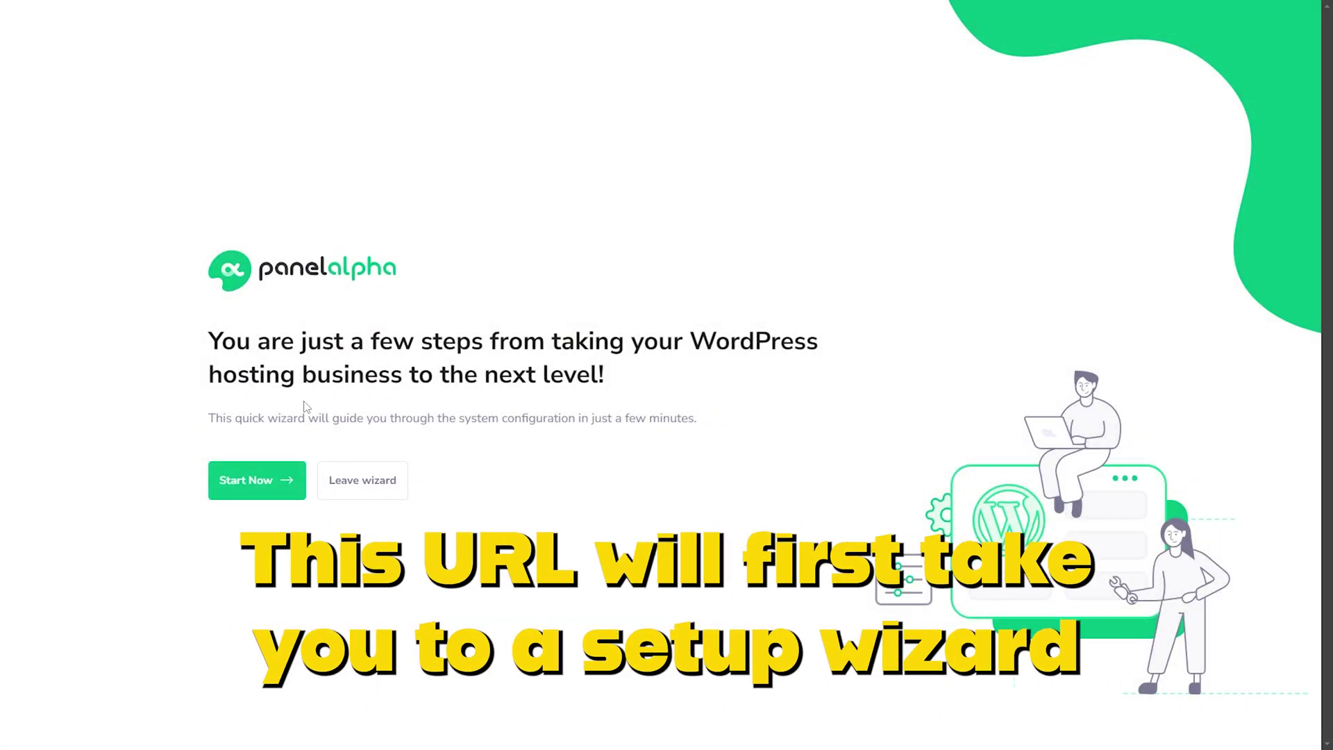
Step: Start the wizard and enter company INBS.Software, the admin's name, e-mail and password, then continue
left_click(271, 492)
left_click(587, 310)
type("INBS.Soft")
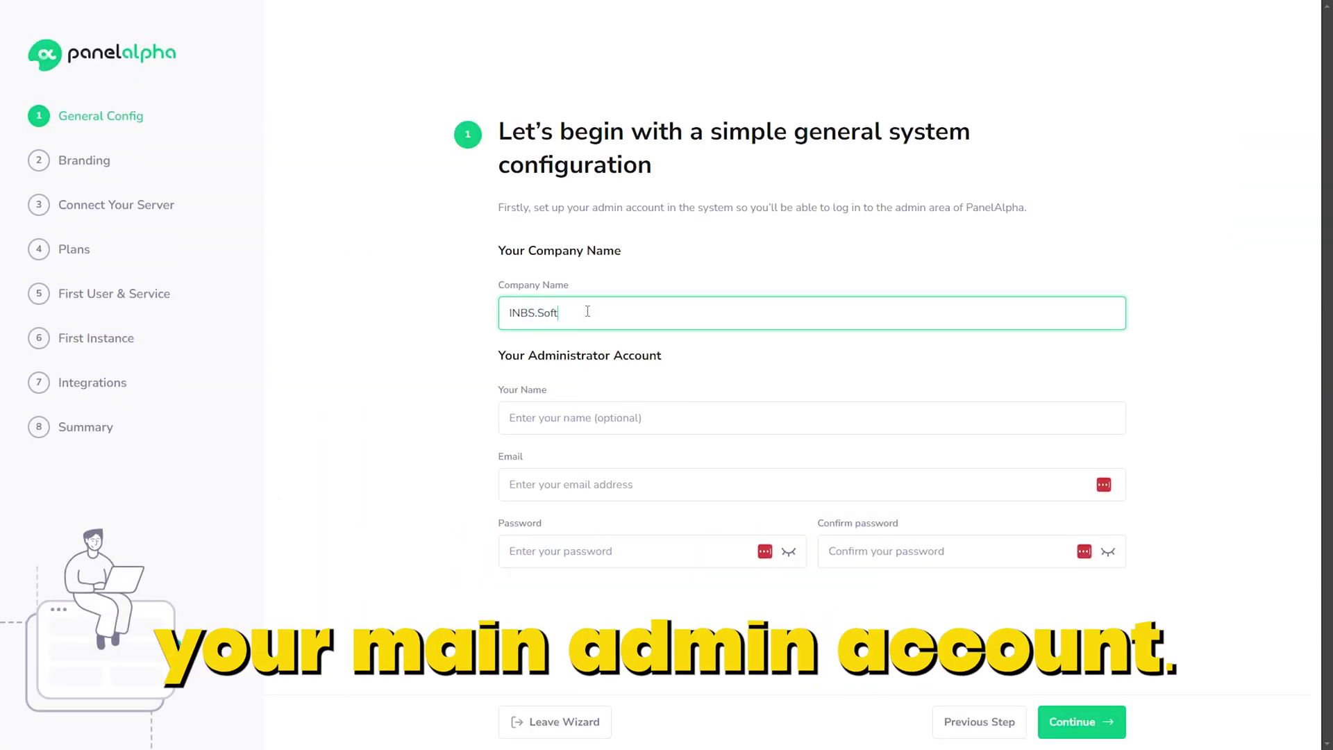
type("ware")
key("Tab")
type("Konrad")
key("Tab")
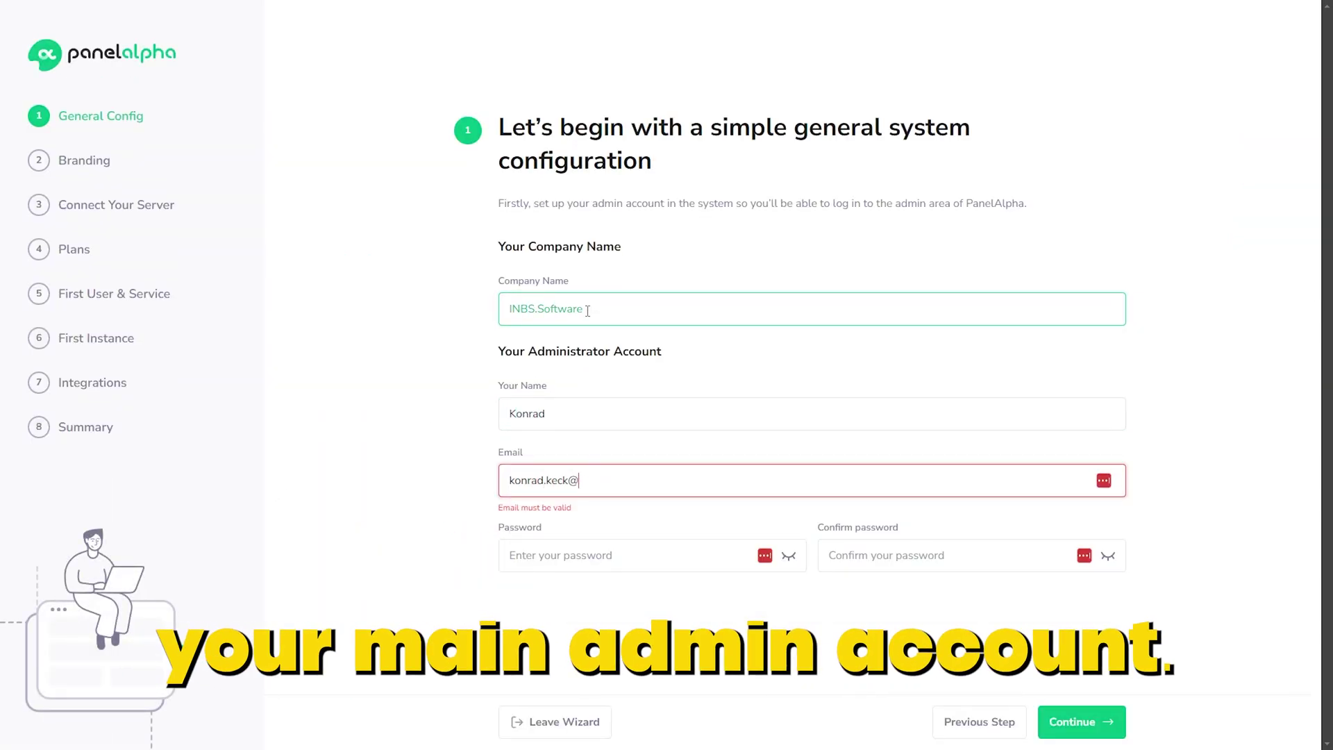
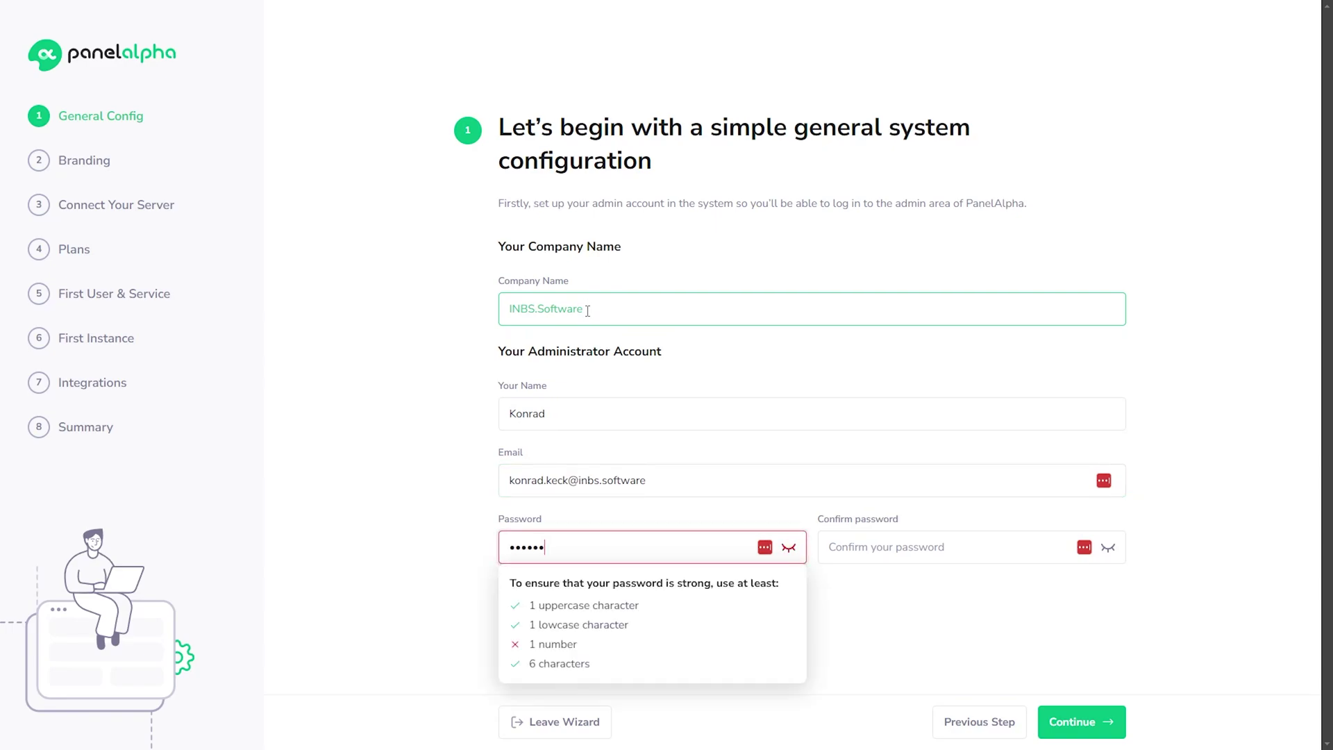
key("Tab")
type("••••••••••")
left_click(989, 684)
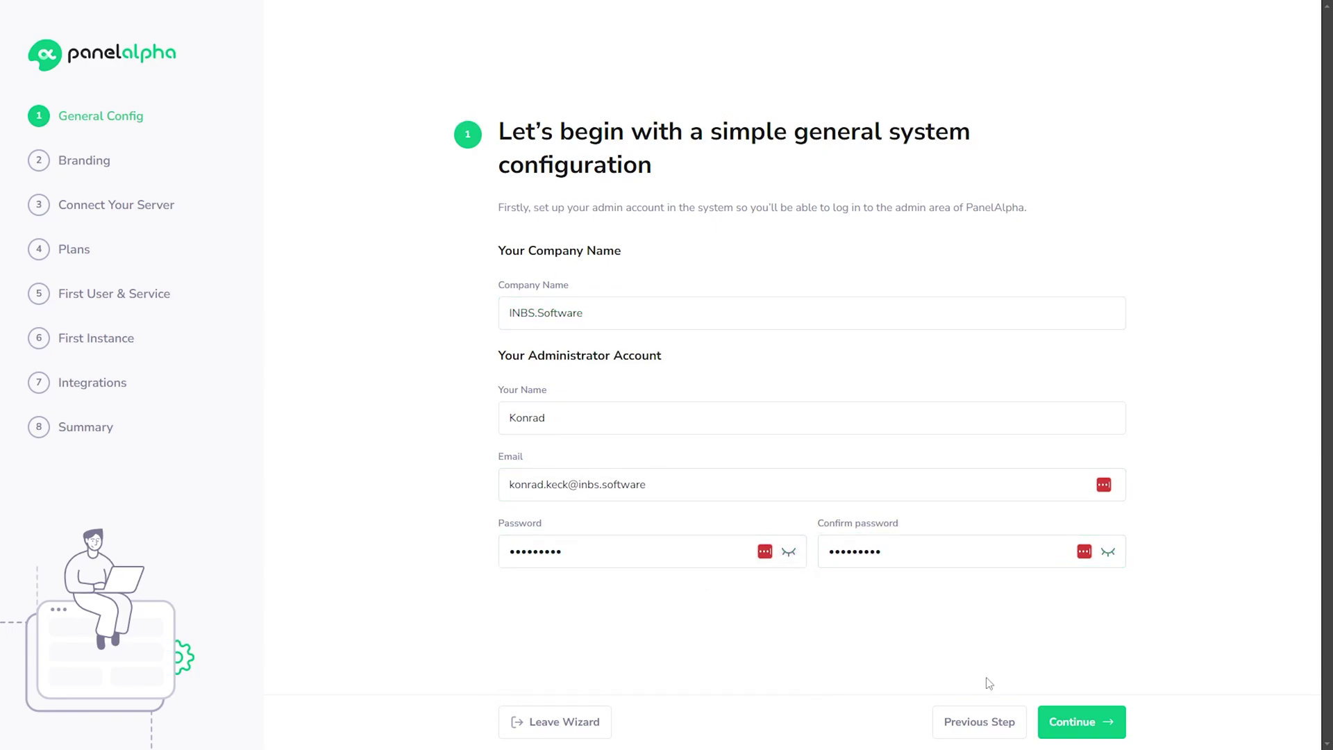
left_click(1098, 727)
Step: Upload the INBS.software logo, choose the orange colour scheme and continue
left_click(592, 349)
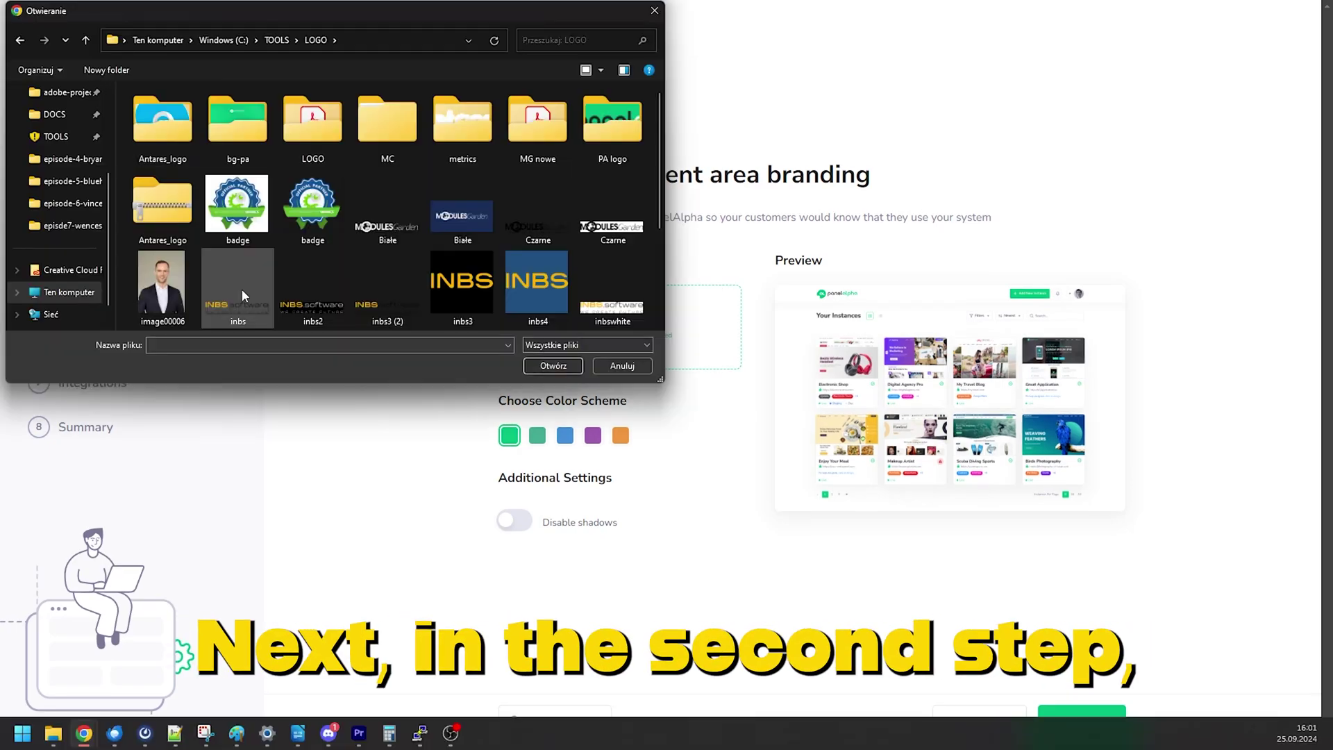
key("Return")
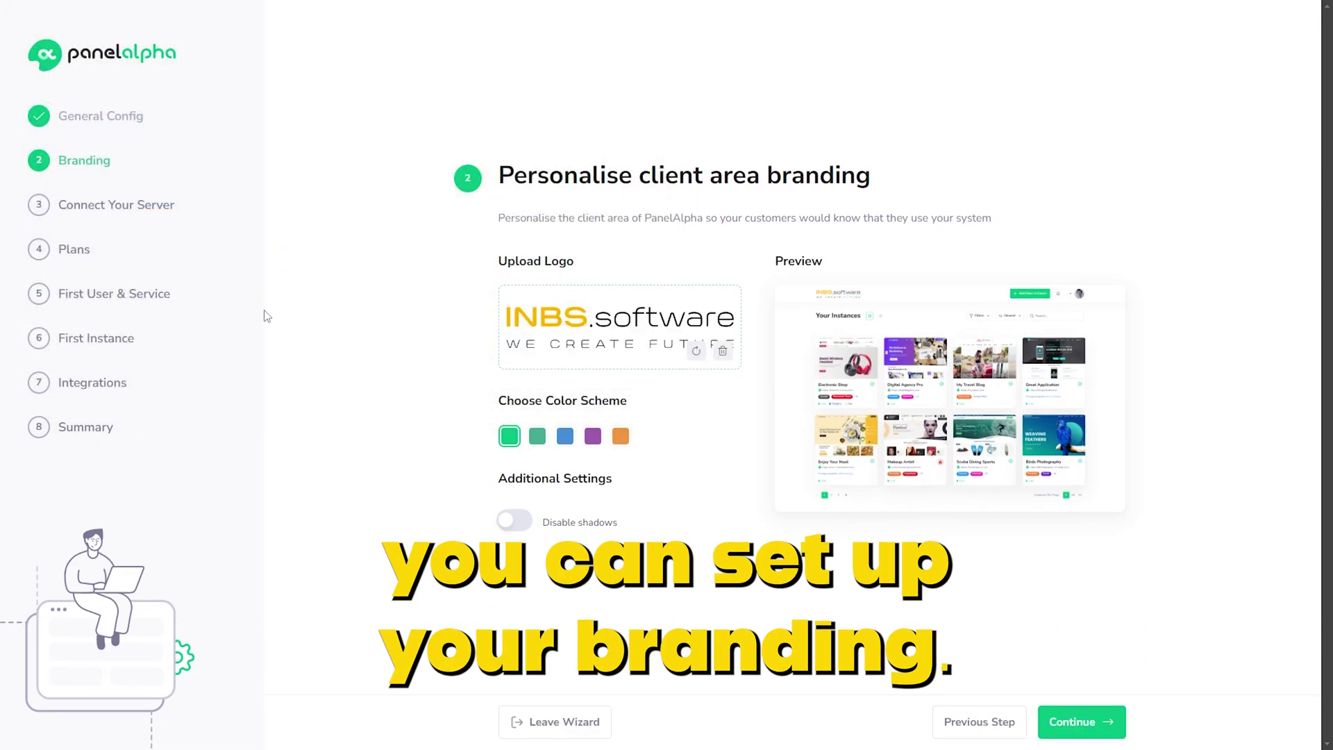
left_click(622, 437)
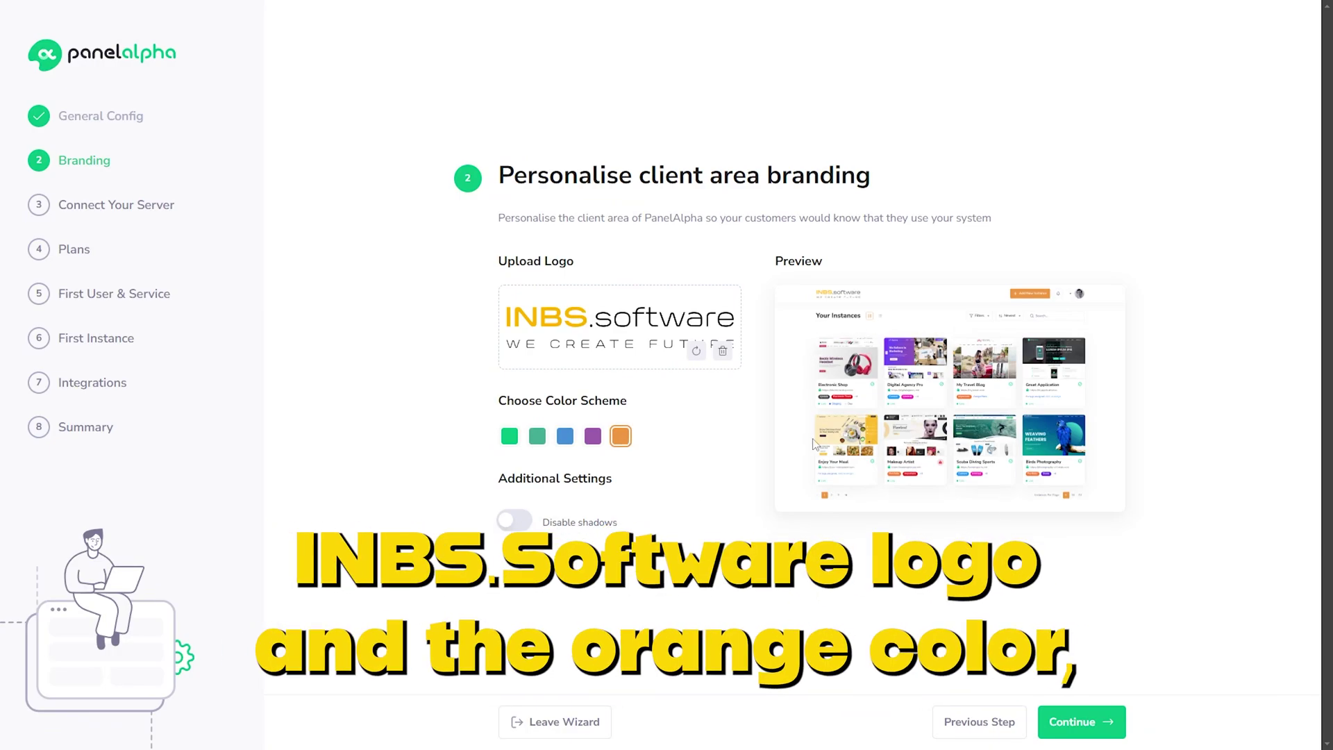
left_click(1097, 723)
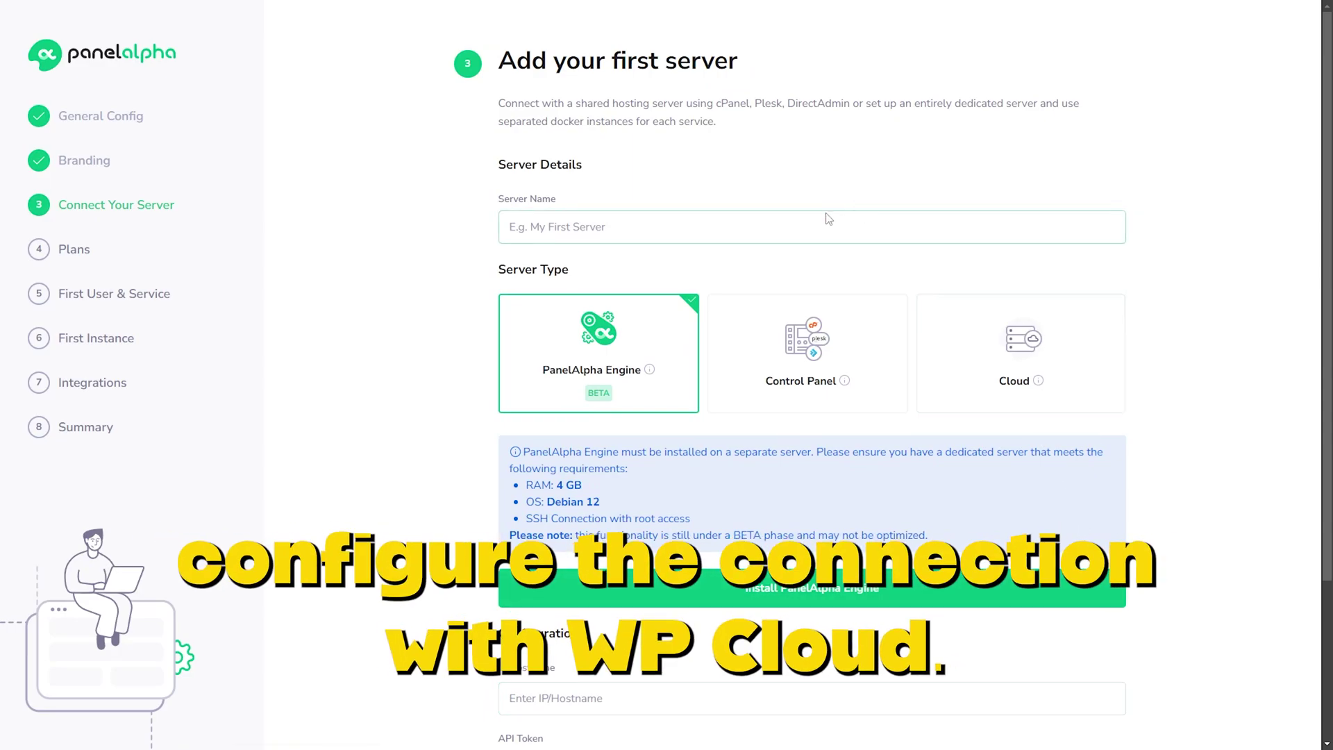
Step: Add Cloud server 'WP Cloud' with client identifier panelalpha and API key, then test the connection
left_click(775, 229)
type("WP Cloud")
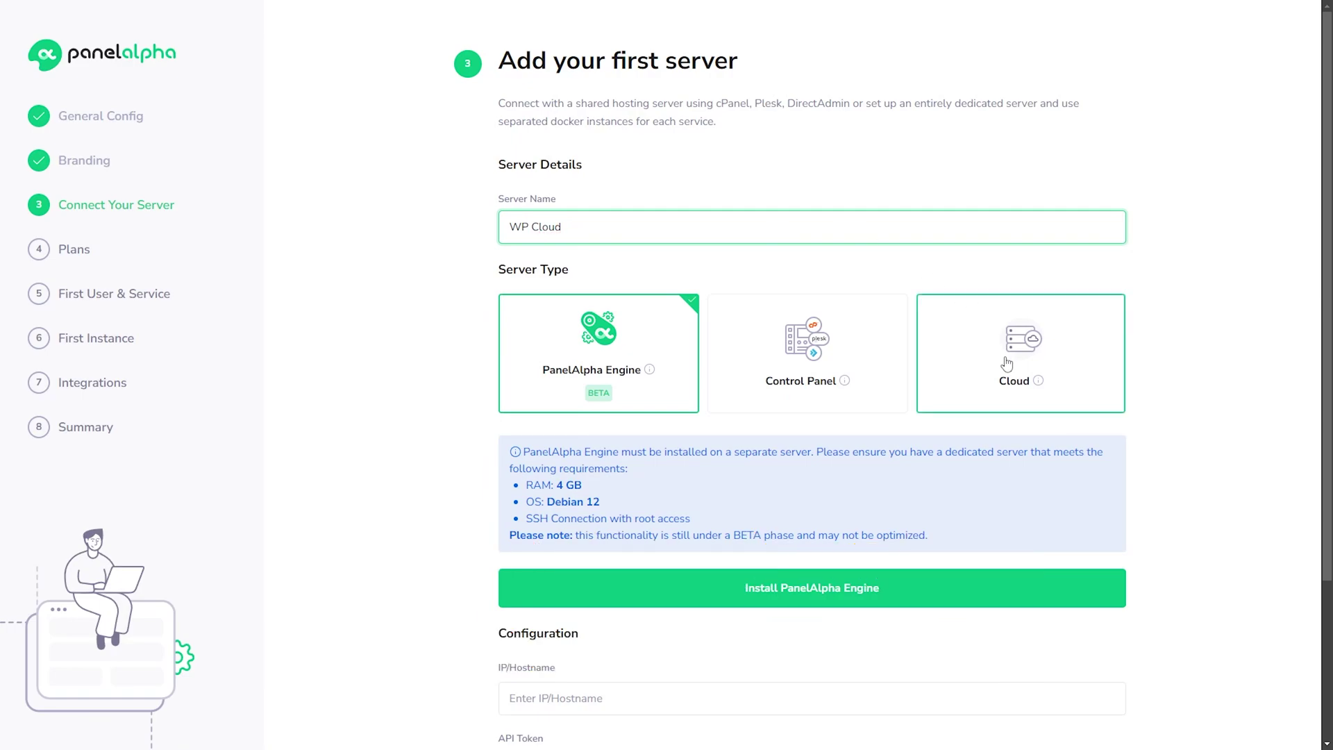
left_click(1007, 363)
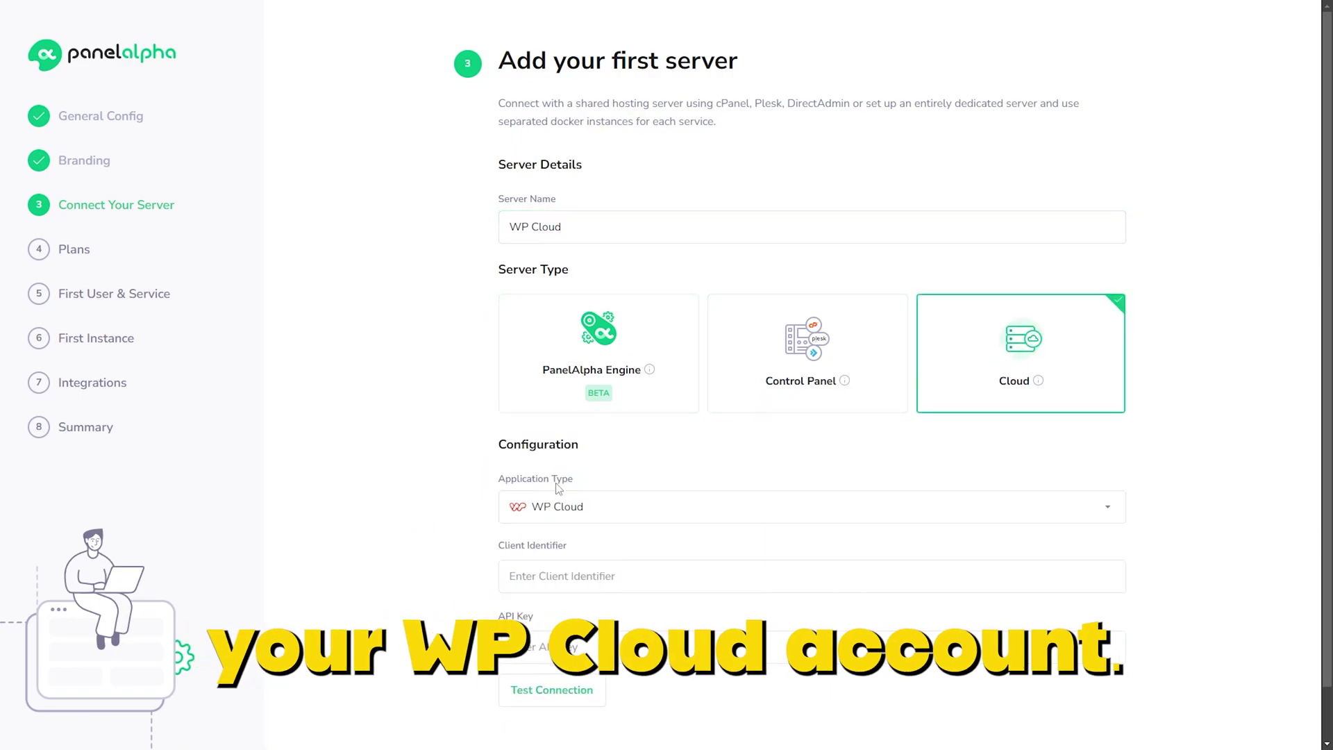
scroll(791, 375, "down", 1)
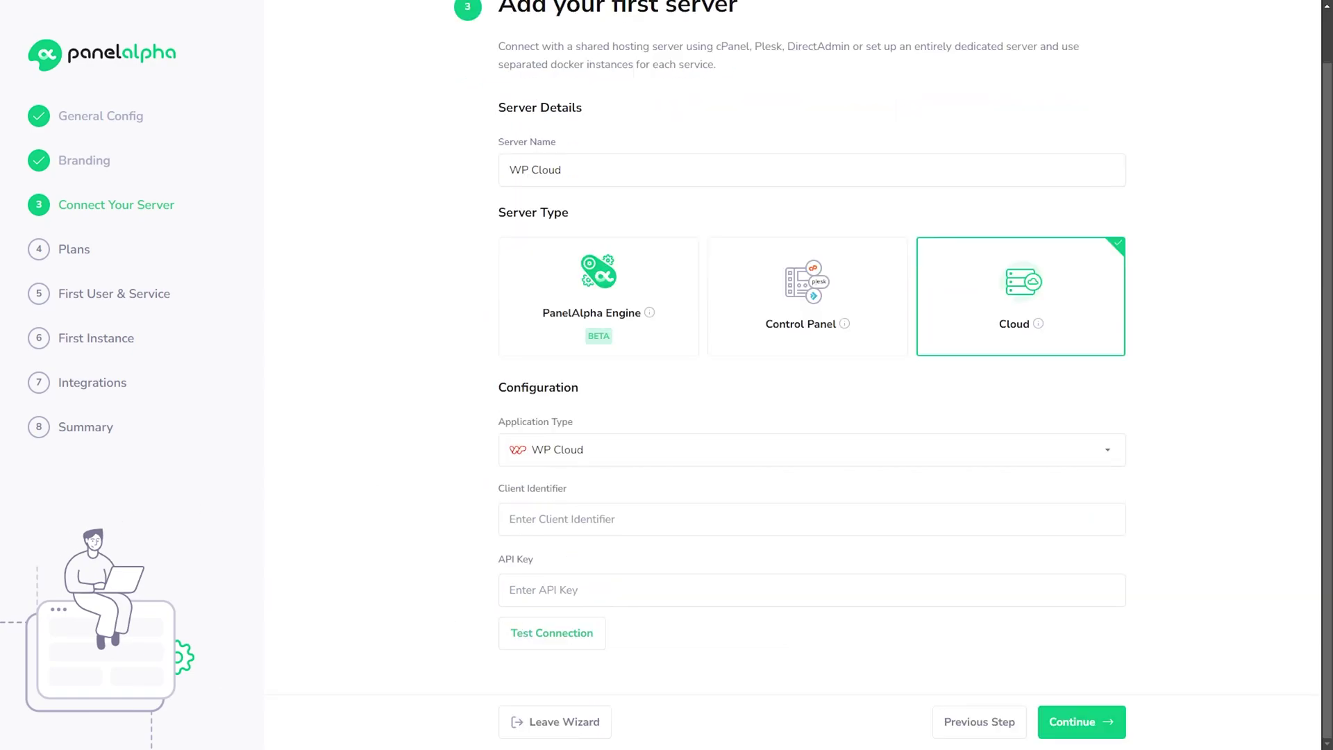
left_click(540, 525)
type("panelalpha")
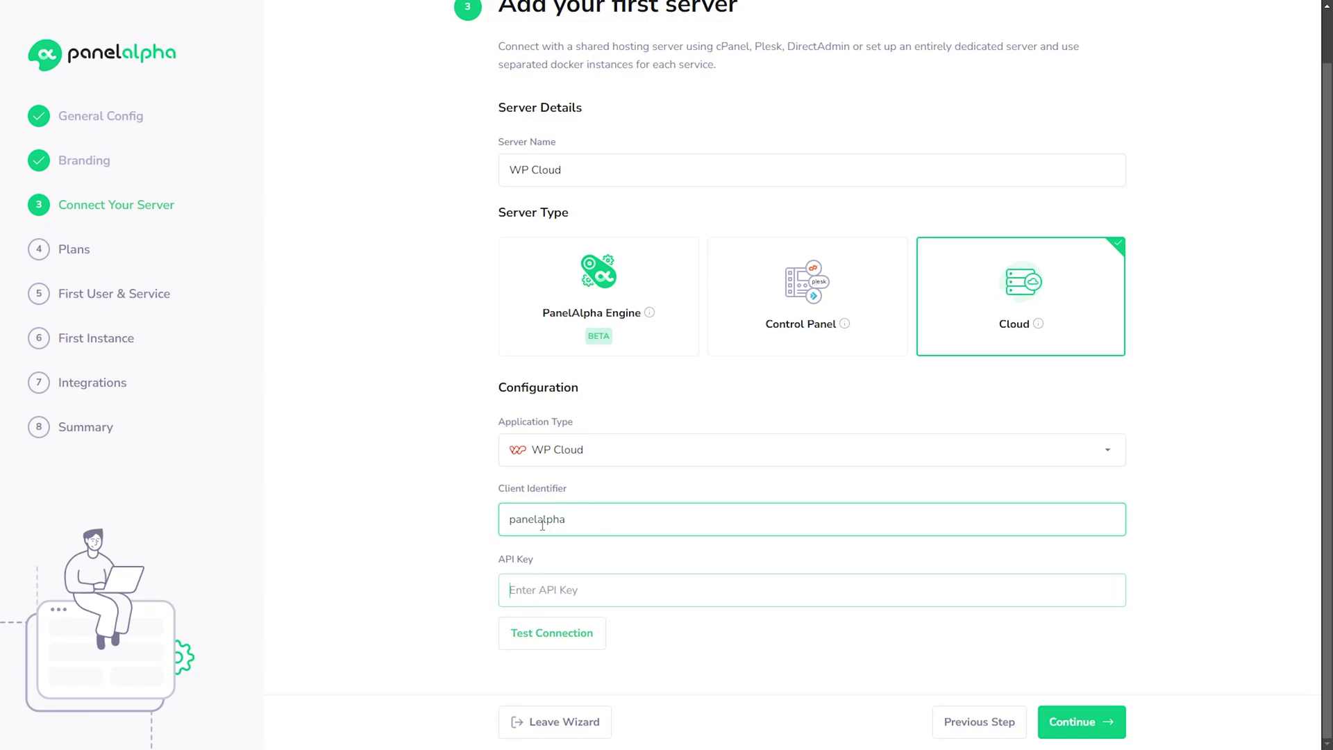
key("Tab")
left_click(1093, 715)
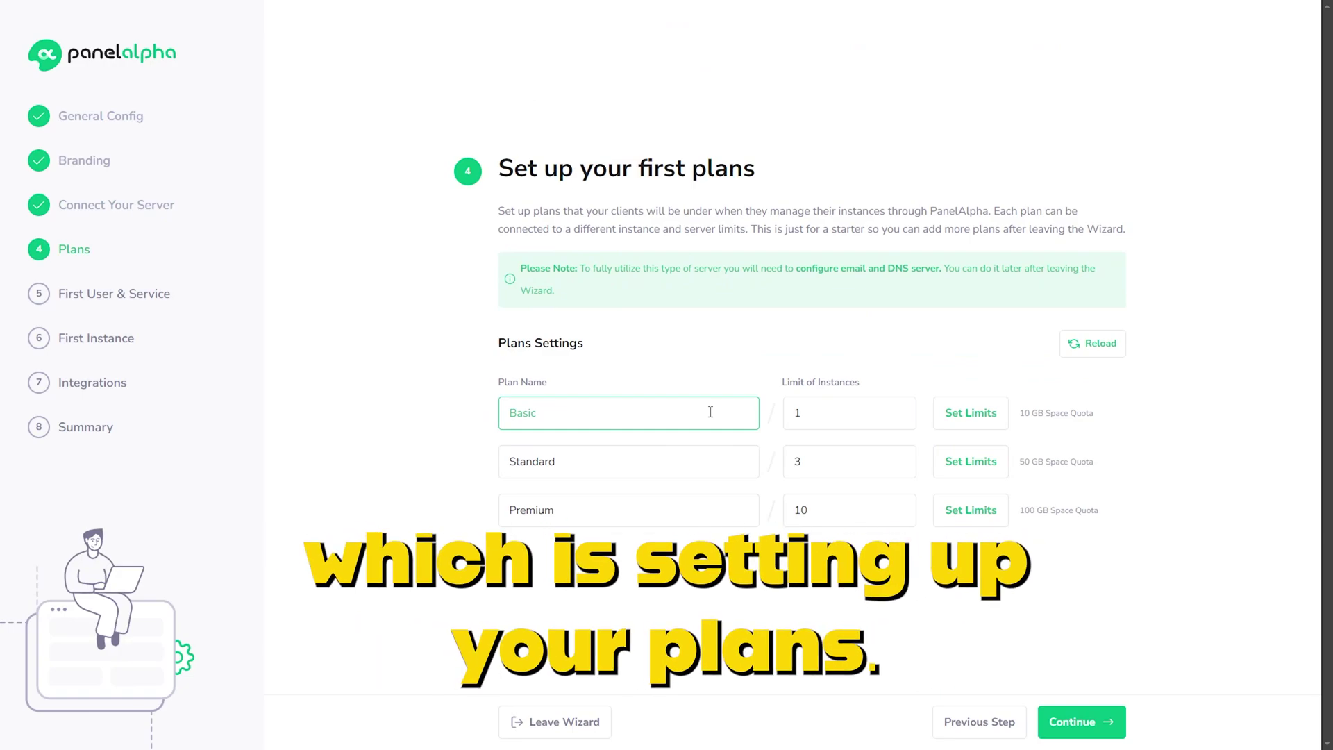
Step: Review Basic's Space Quota, leave it at 10 GB, and continue with the default plans
left_click(971, 414)
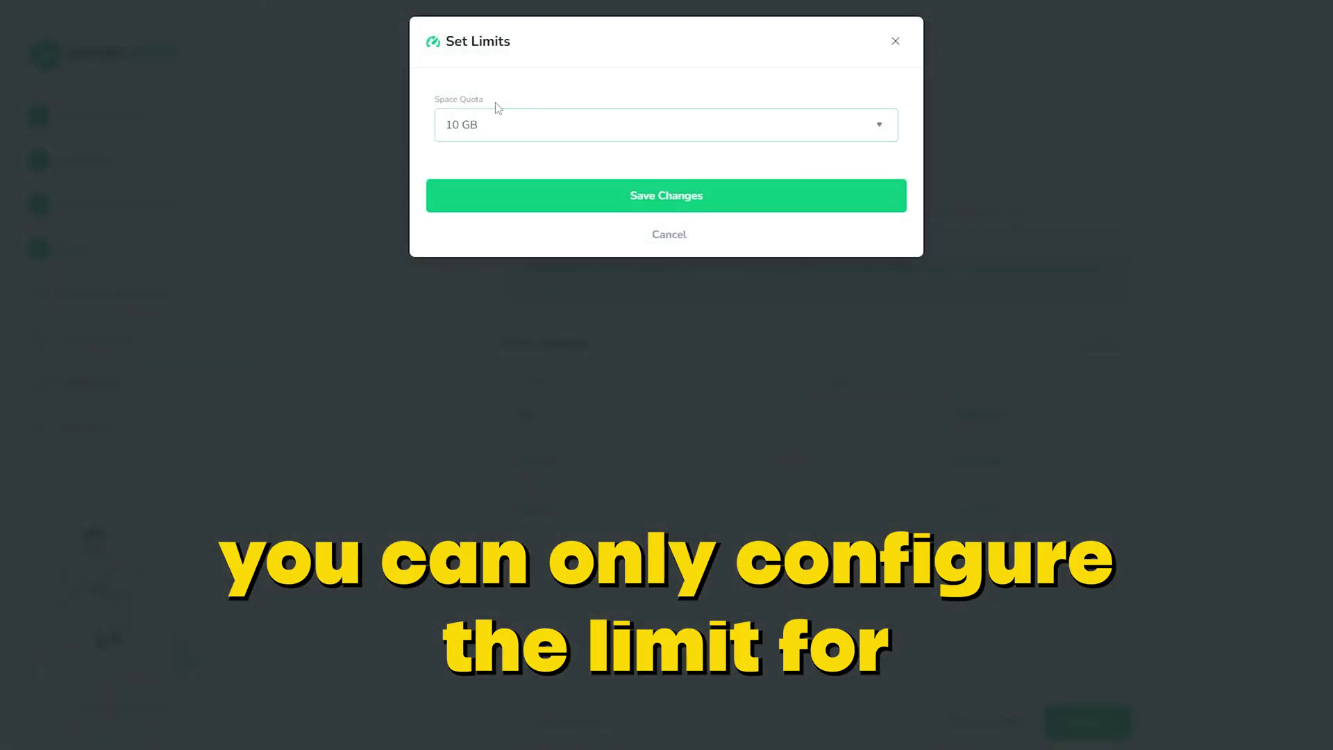
left_click(509, 115)
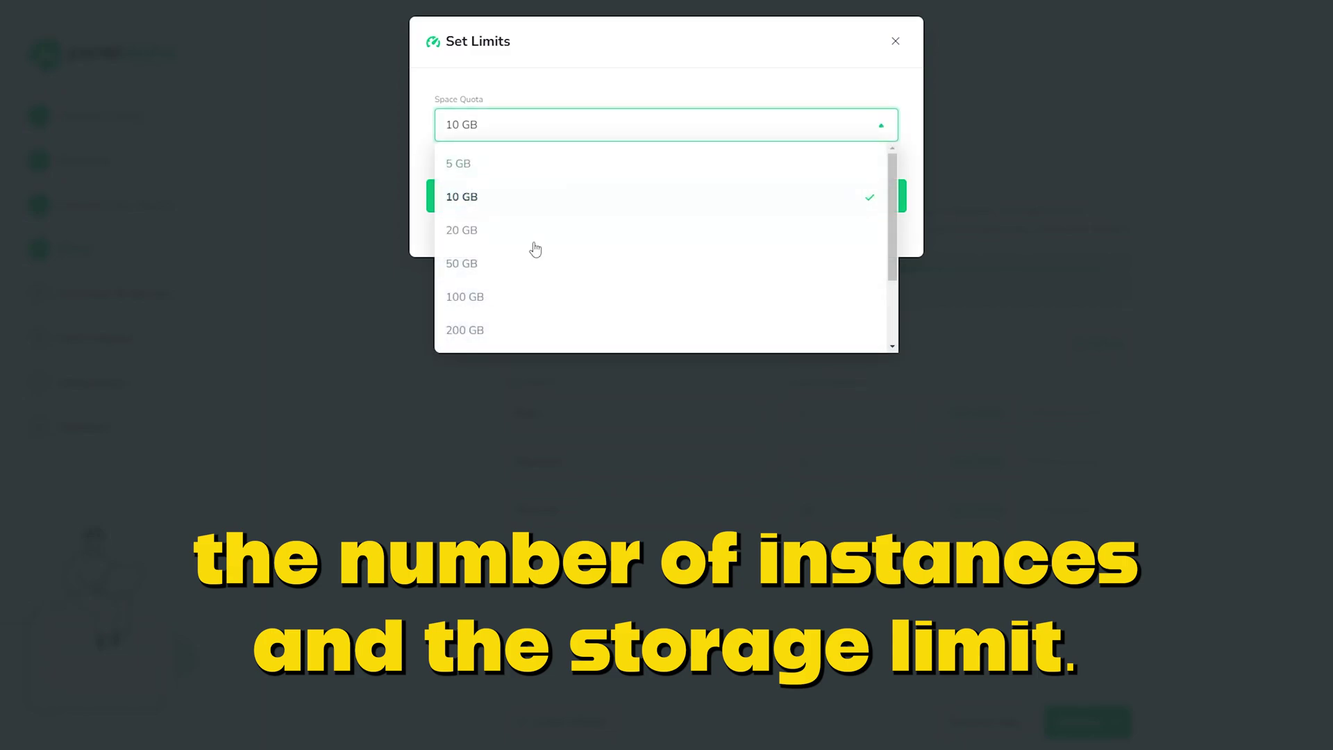
scroll(549, 270, "down", 2)
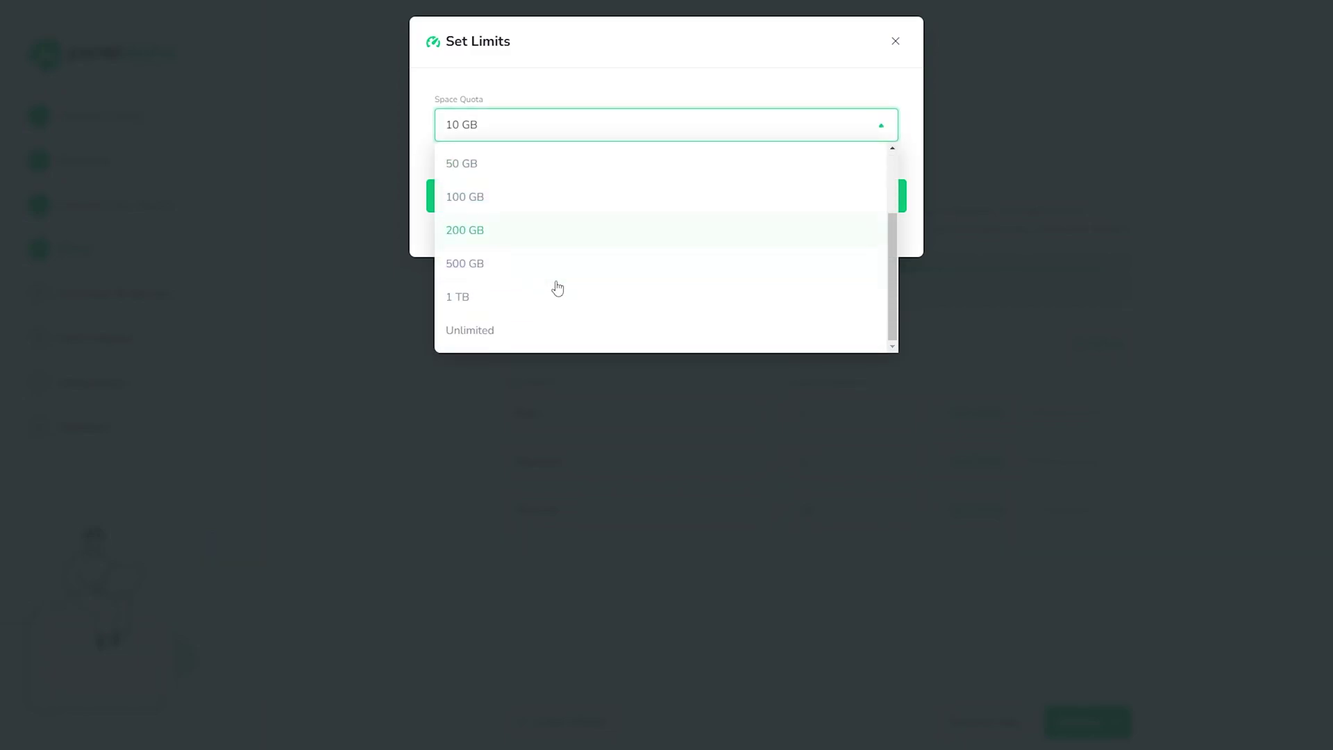
left_click(895, 41)
left_click(895, 41)
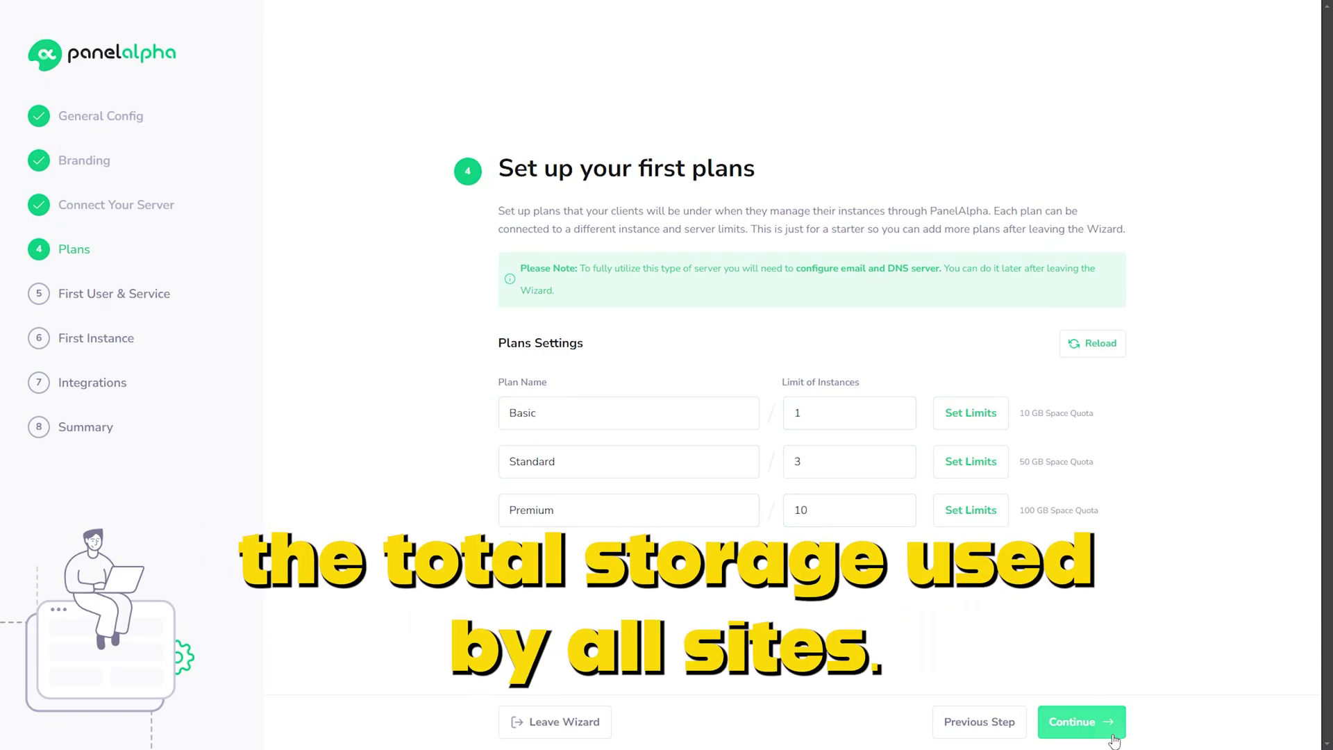
left_click(1109, 713)
Step: Enter the test user's name and e-mail, assign the Basic plan and create the service
left_click(706, 351)
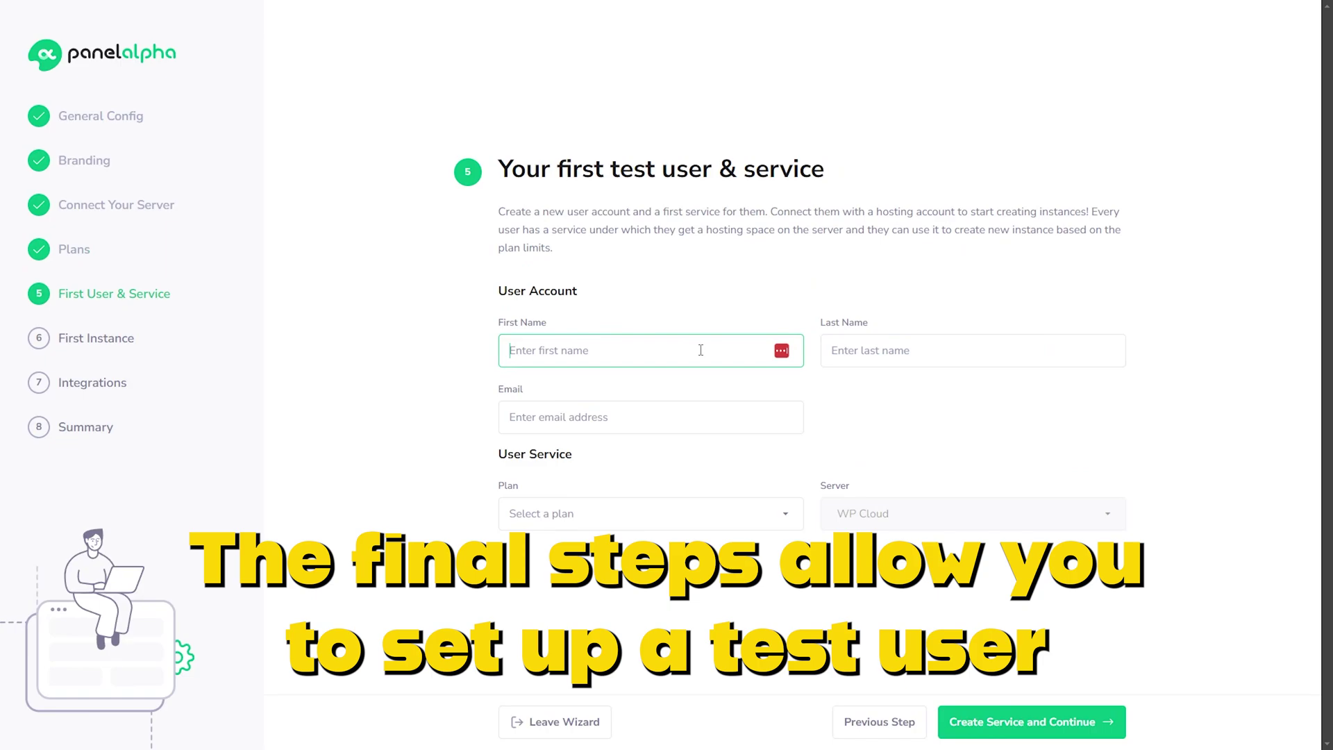
type("Konrad")
key("Tab")
type("Tester")
key("Tab")
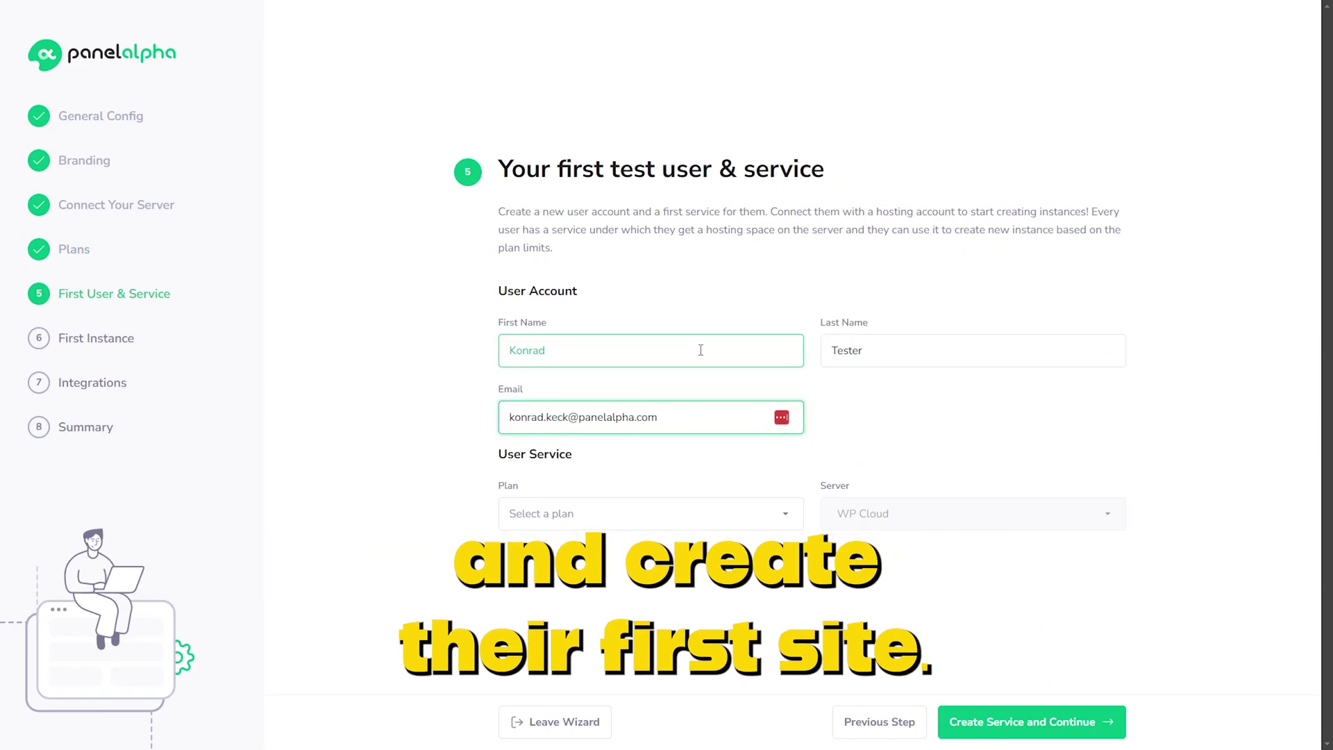
left_click(645, 514)
left_click(646, 551)
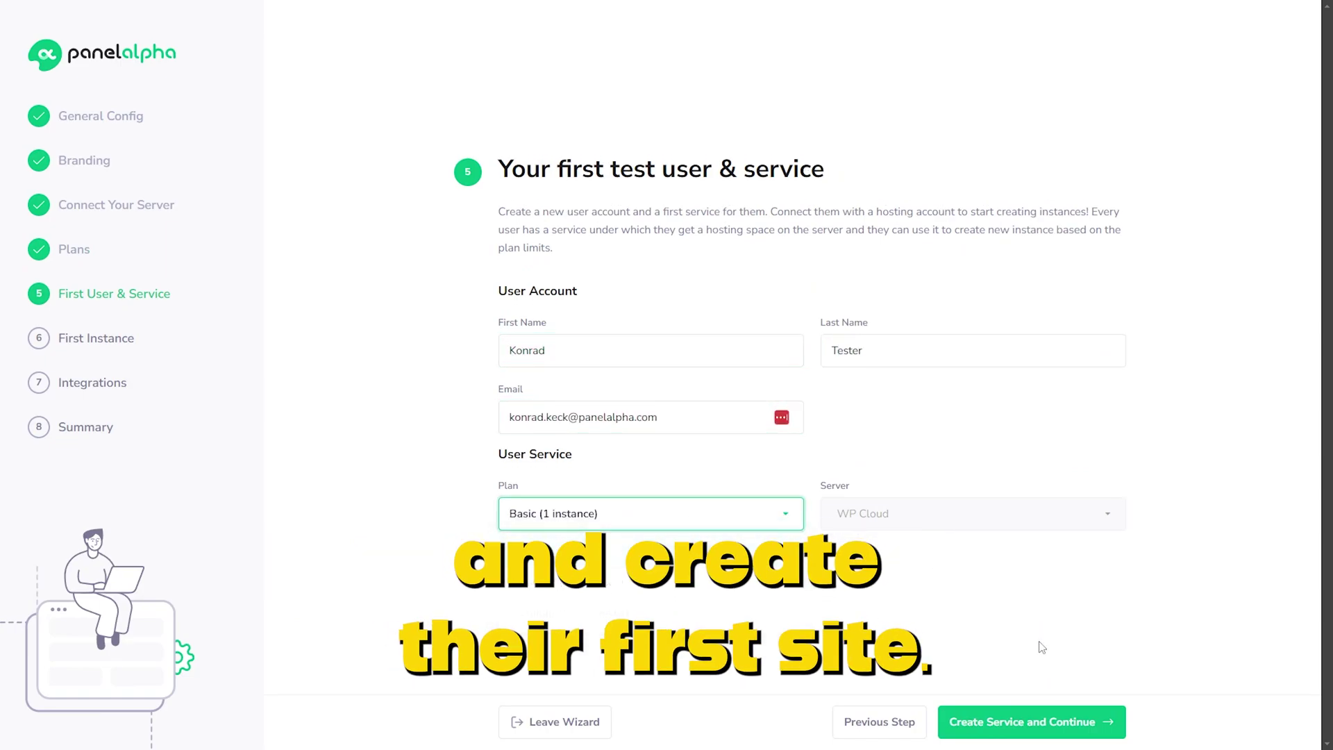
left_click(1065, 722)
Step: Create instance 'panelalpha testing' on the wpcloud.panelalpha.com domain
left_click(597, 375)
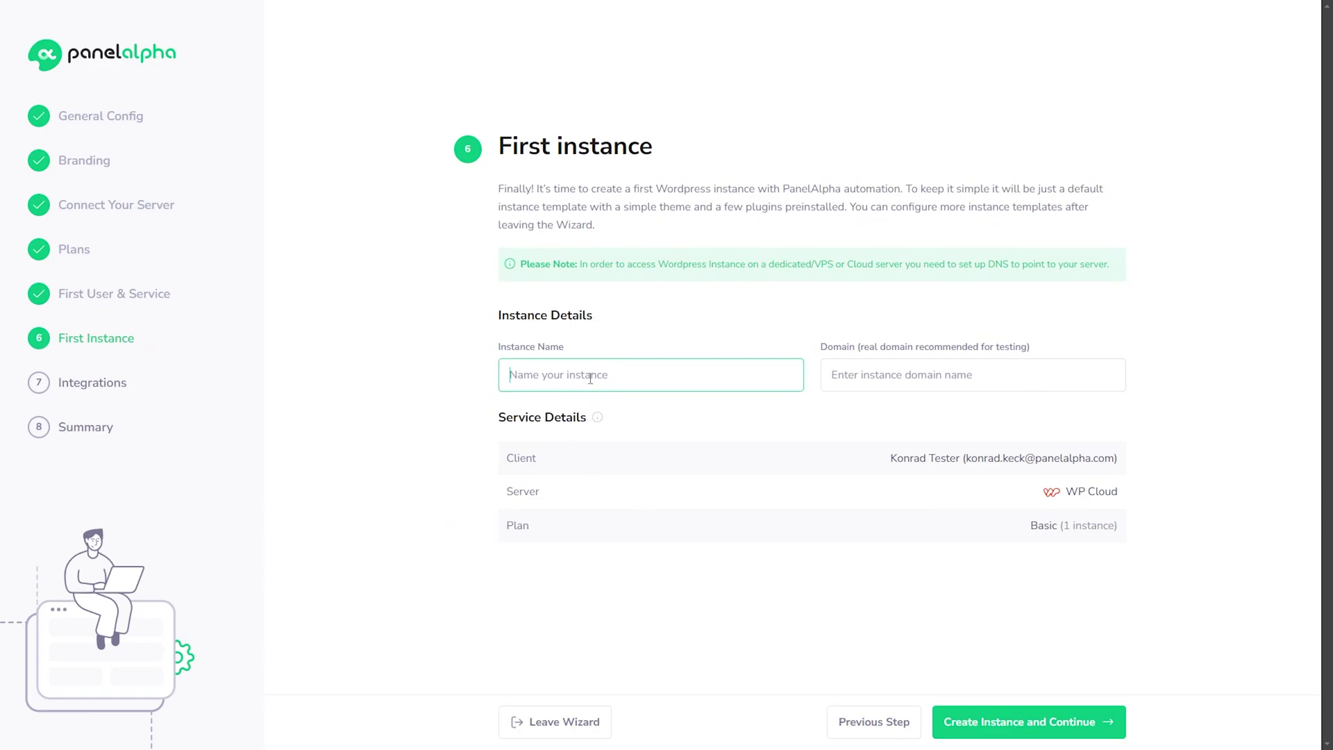
type("panelalpha testing")
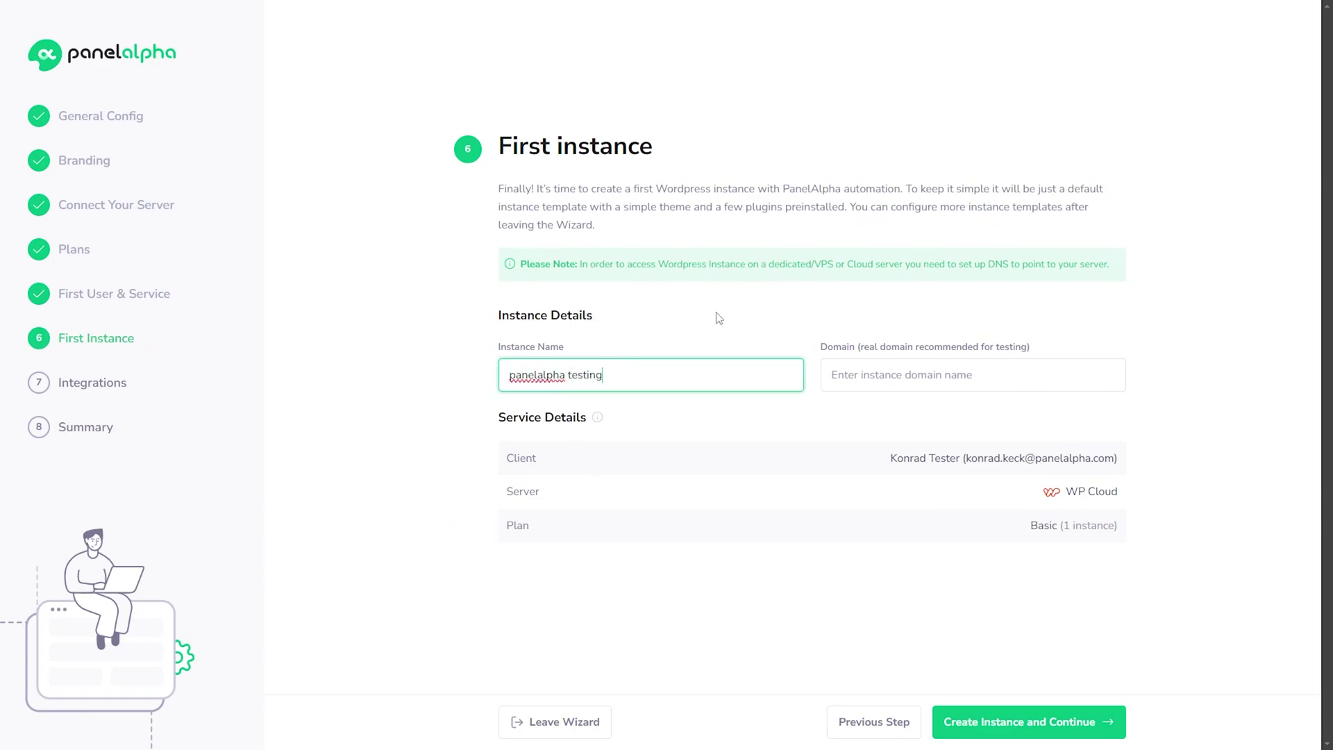
key("Tab")
type("wpcloud.panela")
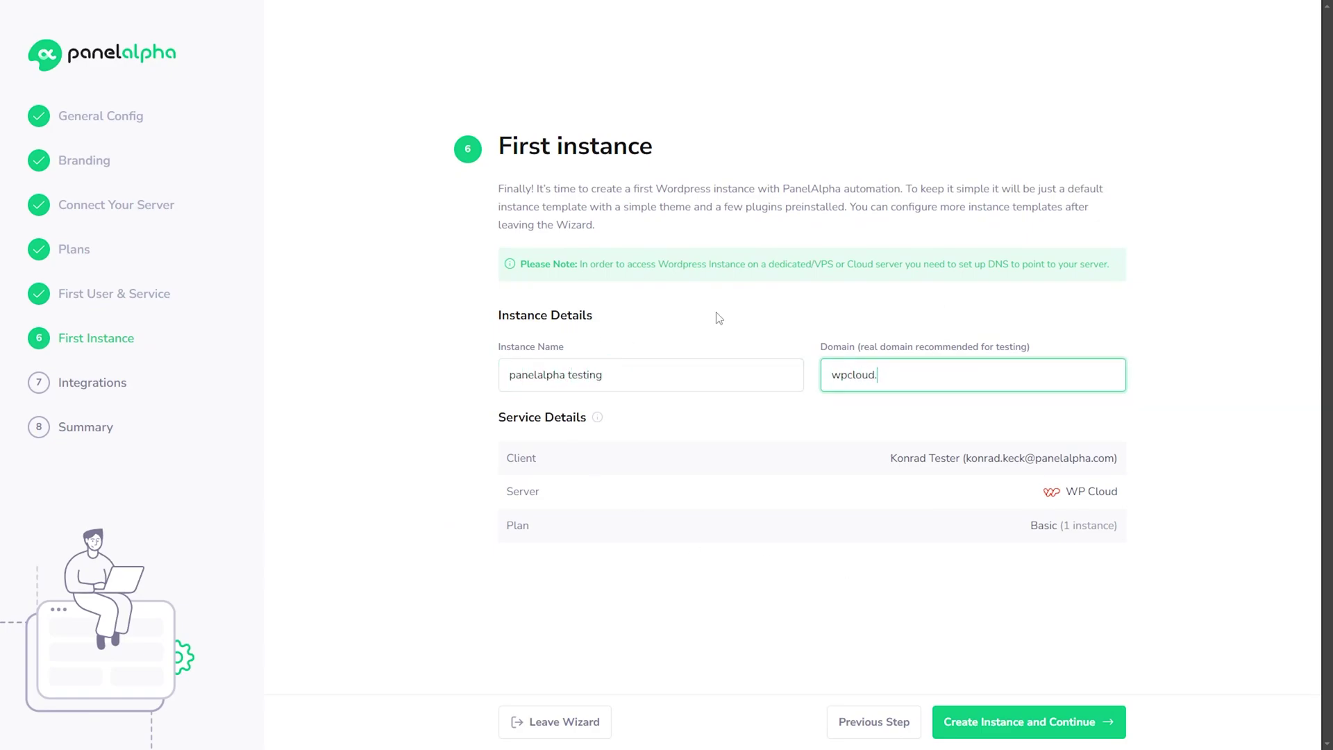
left_click(1005, 722)
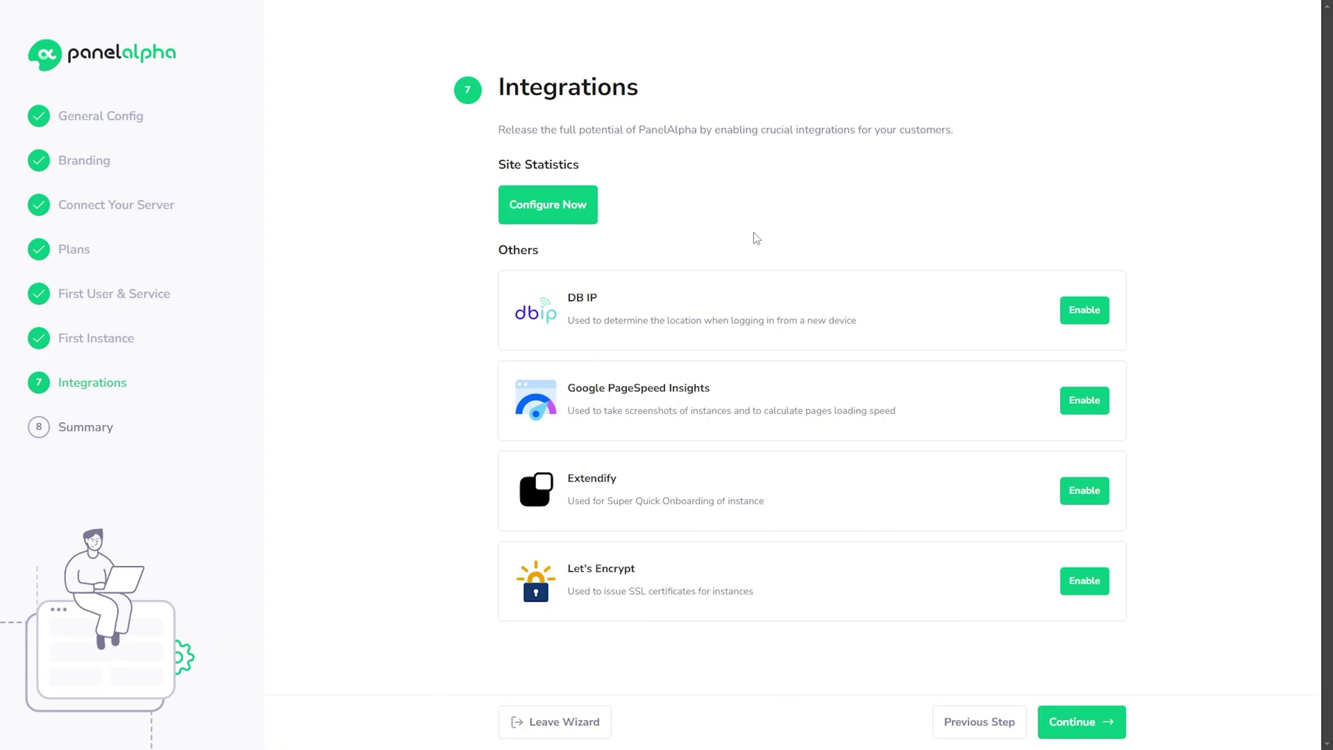
Step: View the Google PageSpeed Insights option, then finish the wizard with no integrations enabled
left_click(1089, 407)
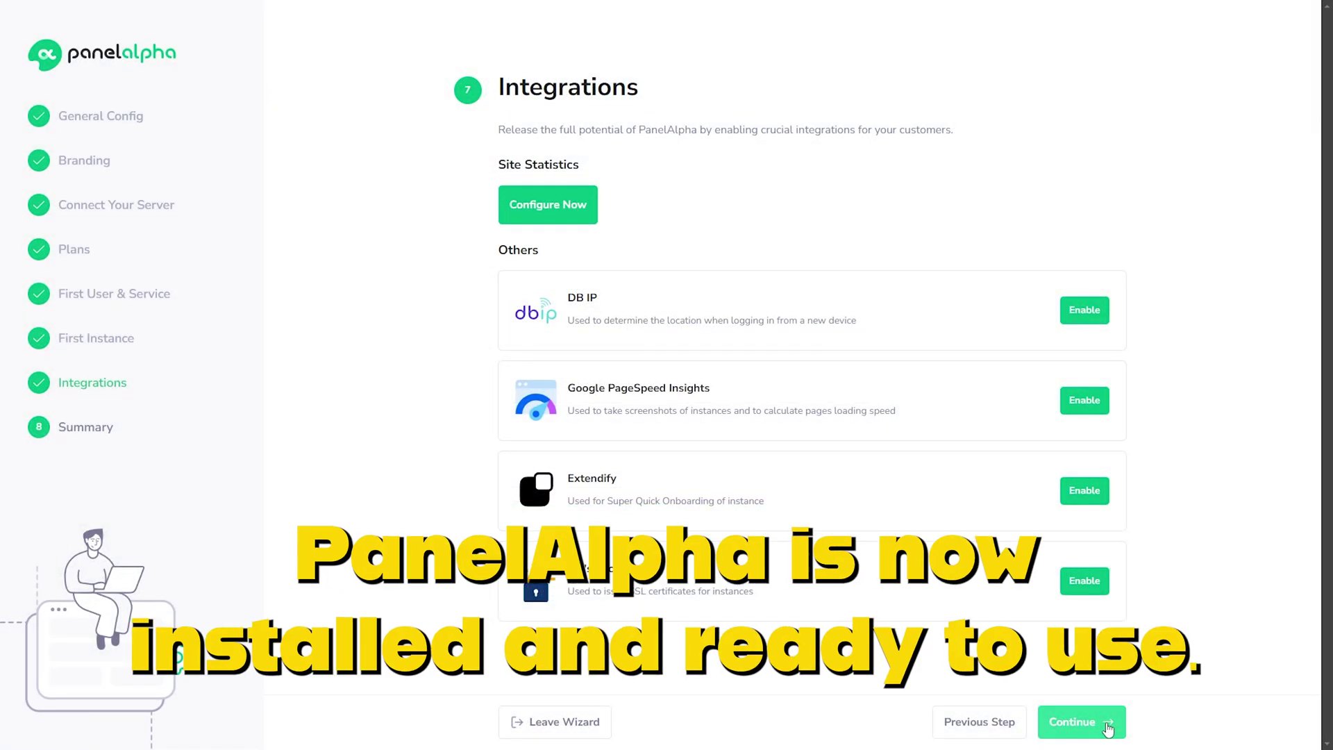
left_click(1108, 728)
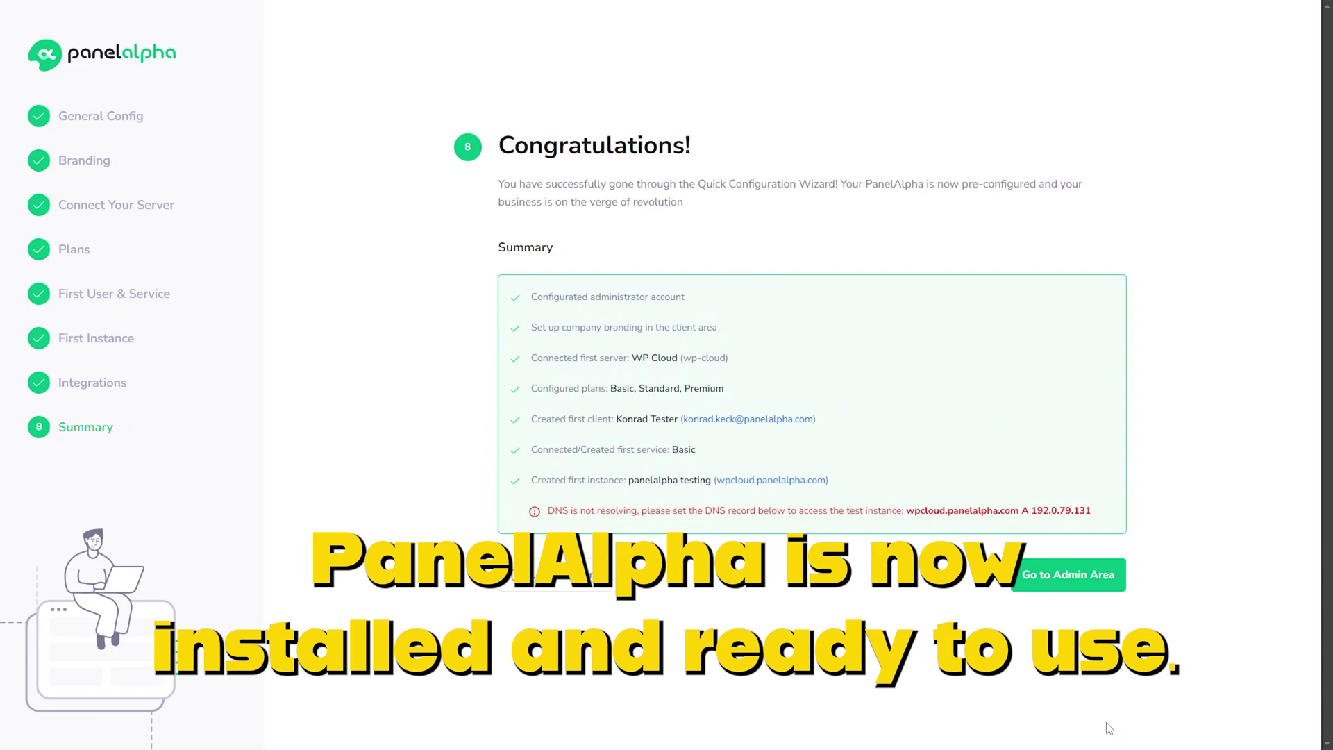
Step: Enter the admin Dashboard showing 1 instance, 1 user and 1 service, and close the welcome popup
left_click(1087, 589)
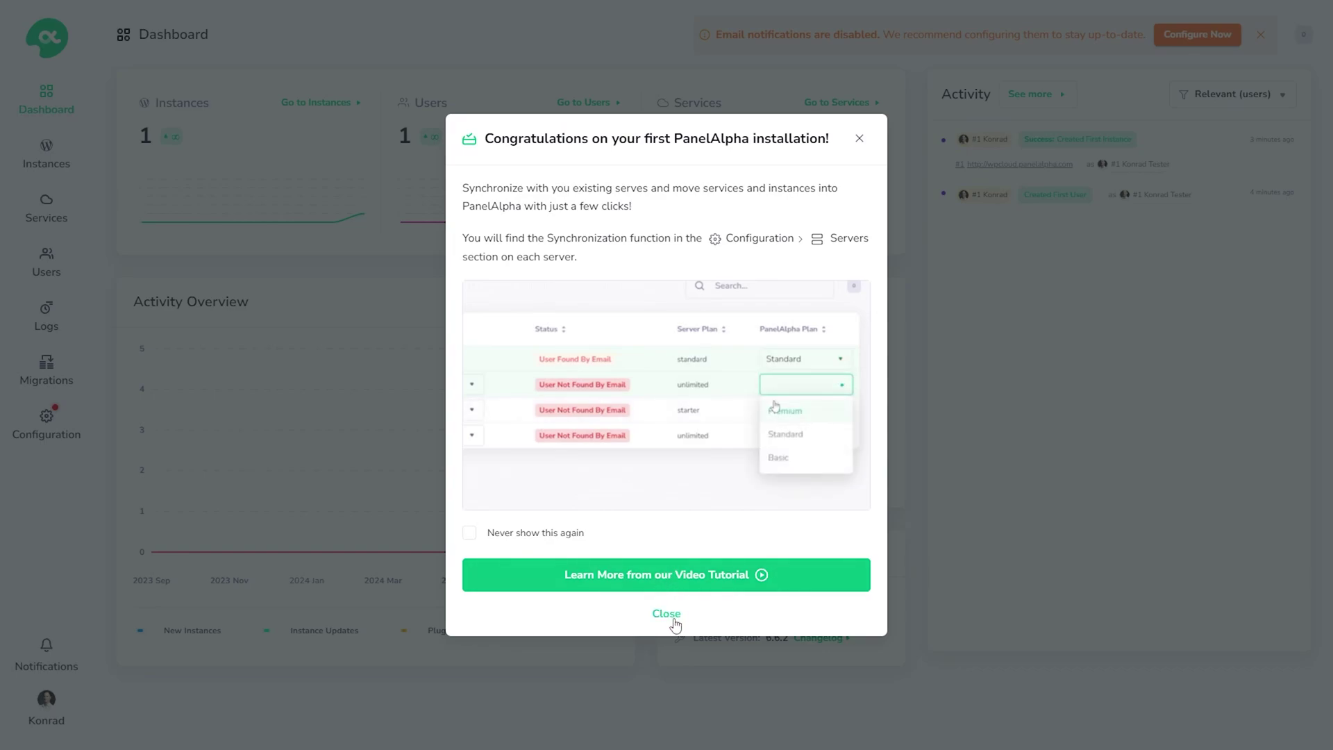
left_click(667, 614)
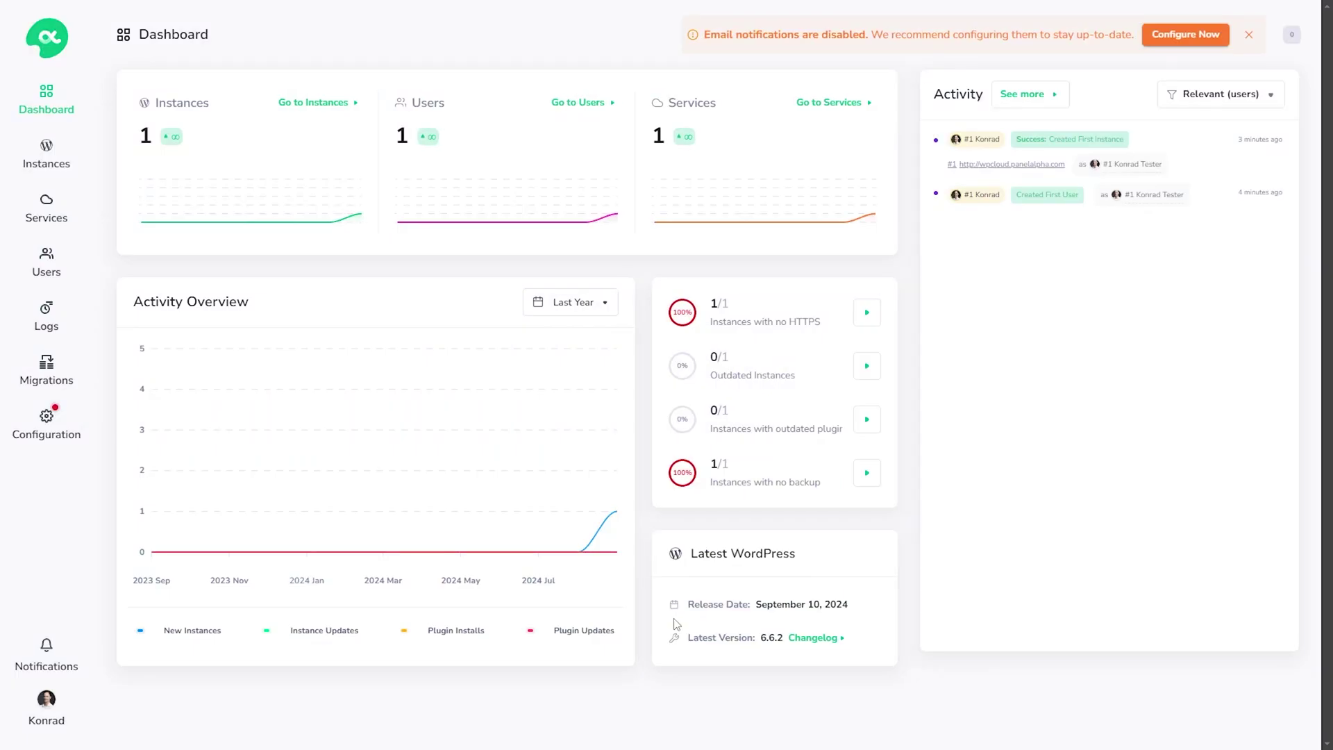